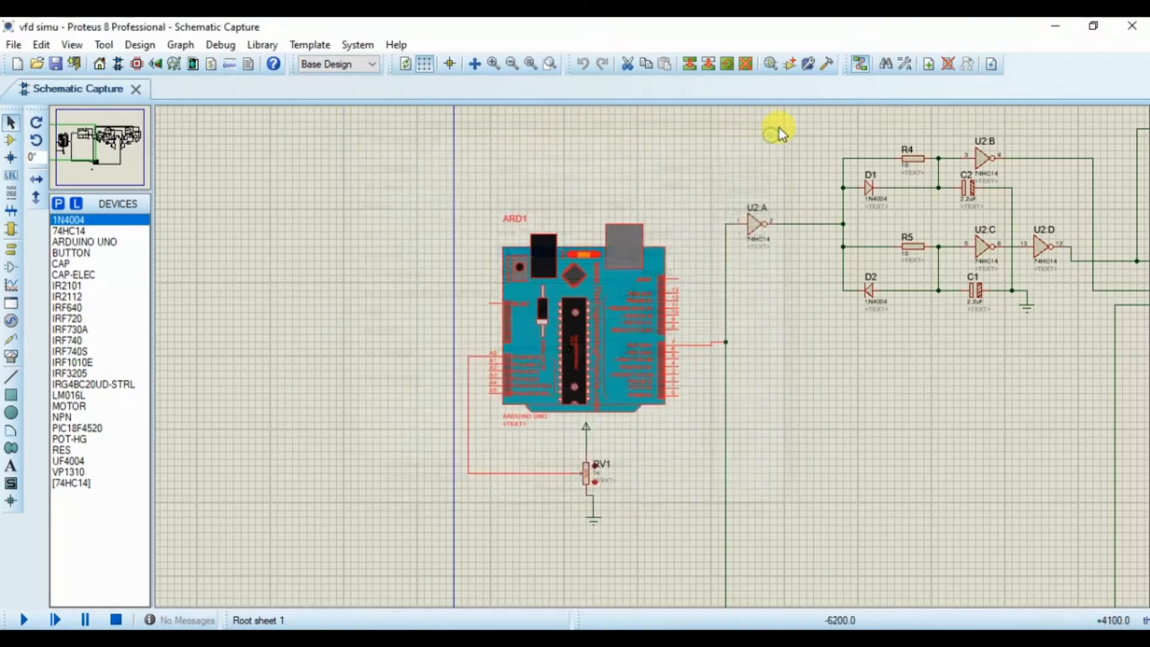
Step: Minimize the schematic and open the code sketch from the vfd project's code folder in the Arduino IDE
left_click(1045, 24)
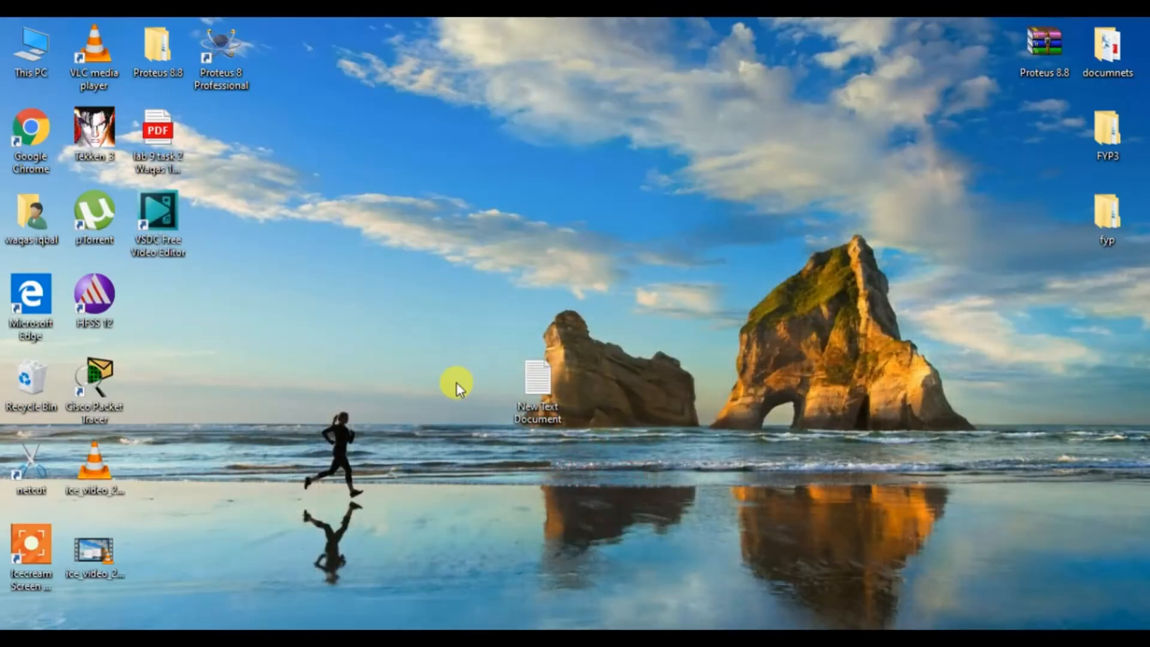
left_click(422, 636)
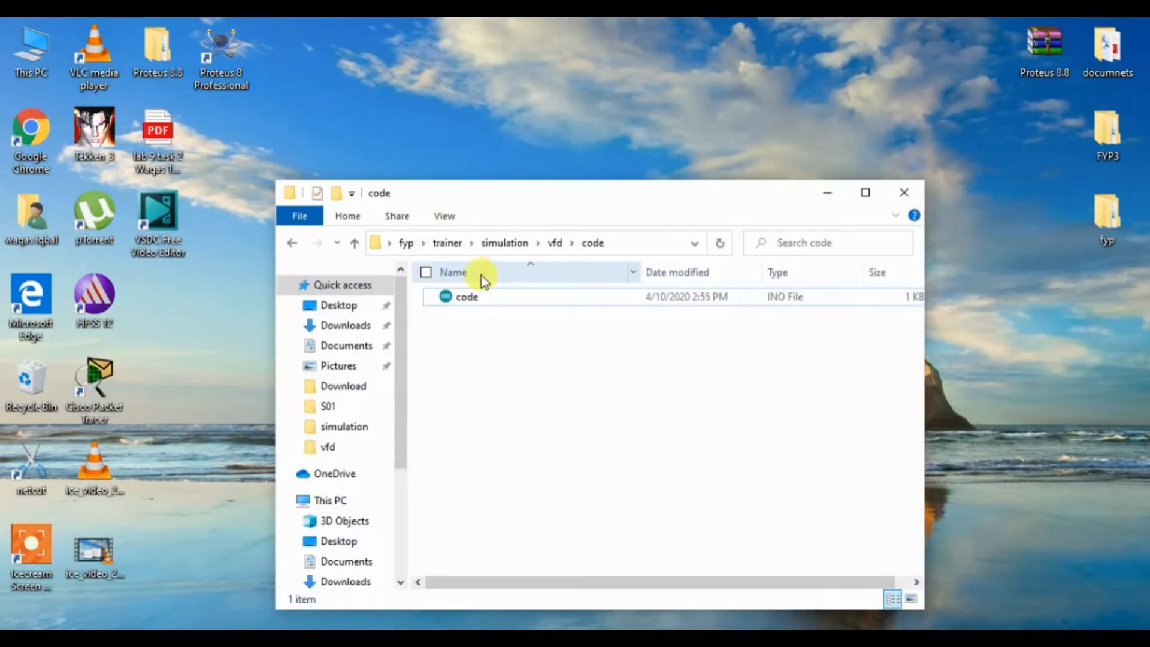
double_click(466, 296)
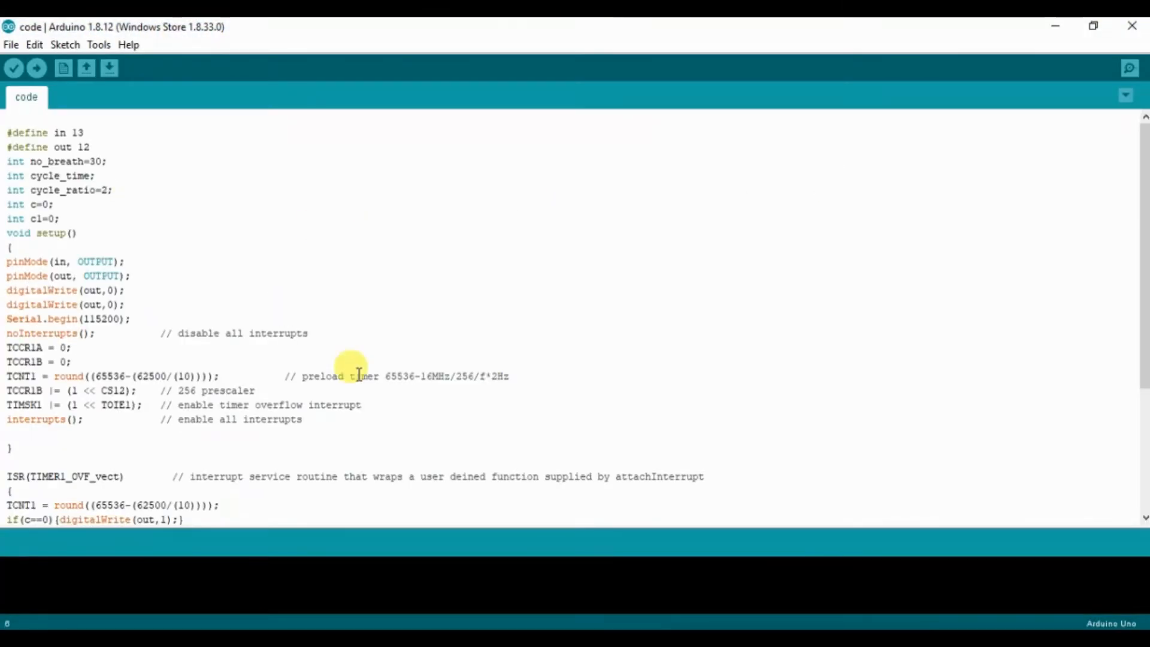
Step: Verify the sketch and look through the compile output for the HEX file path
left_click(17, 71)
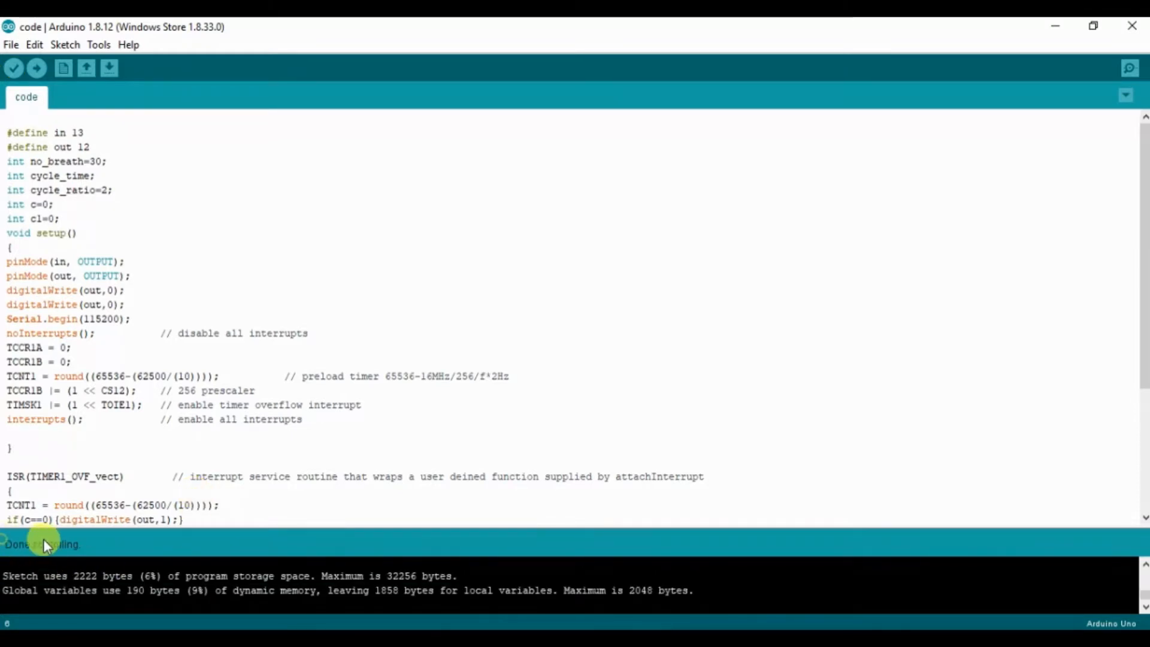
left_click(1144, 565)
left_click(1144, 566)
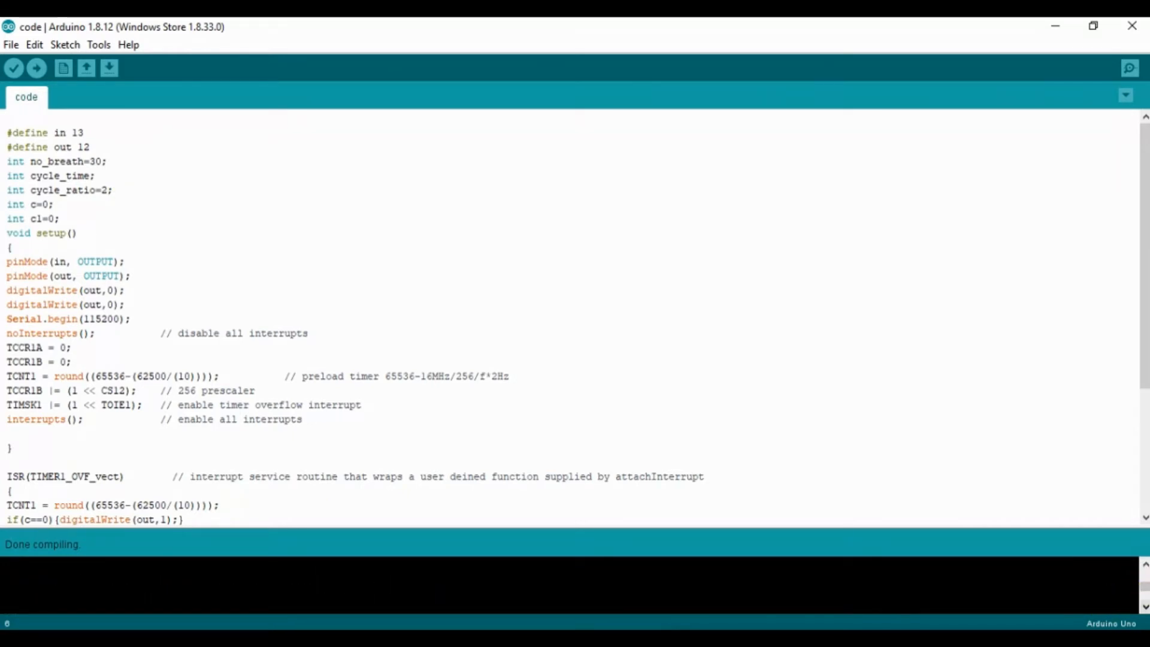
Step: Switch to the Notepad note and add the line "No Hex File Address" below the heading
left_click(467, 638)
key("Return")
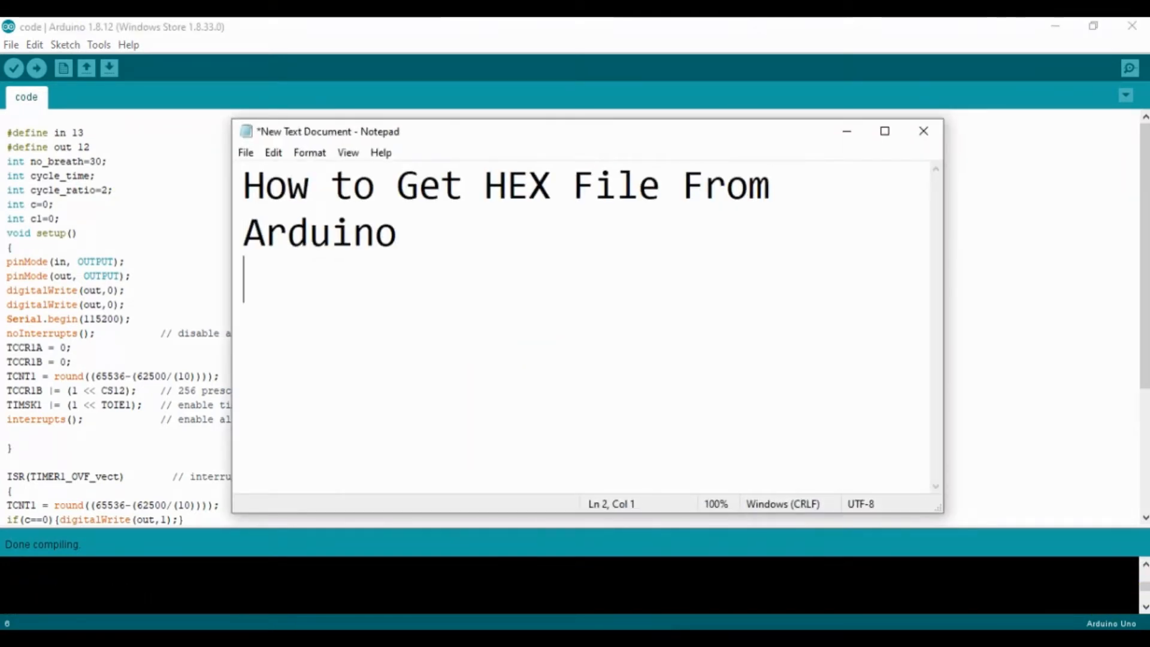
type("n")
type("No Hex")
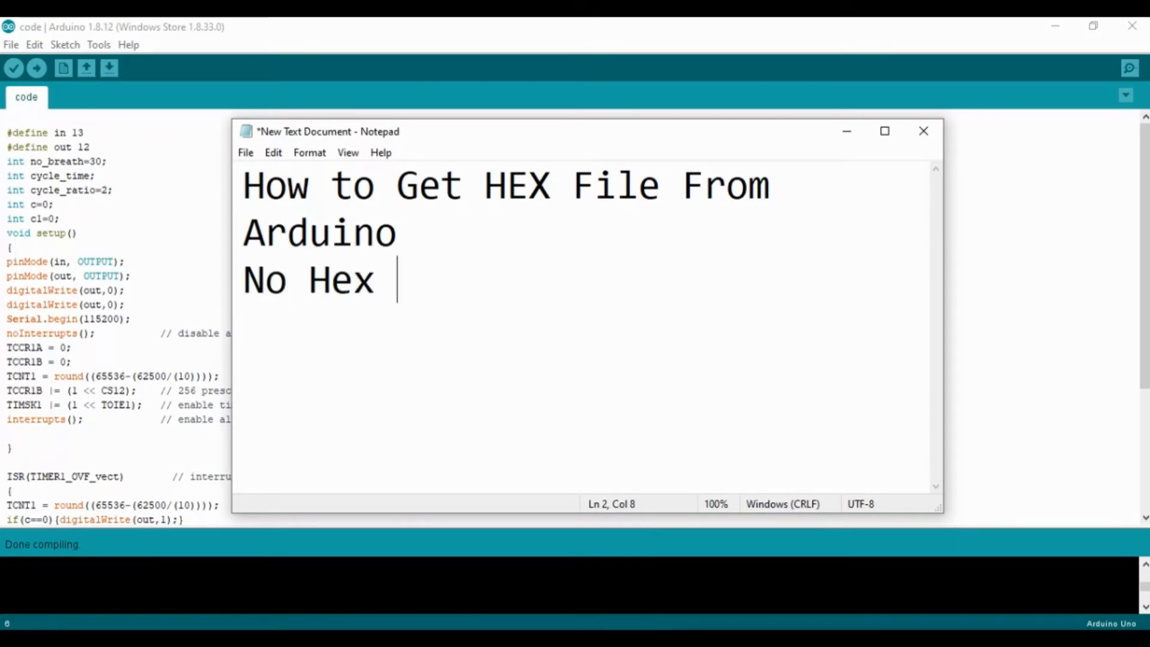
type(" File DDR")
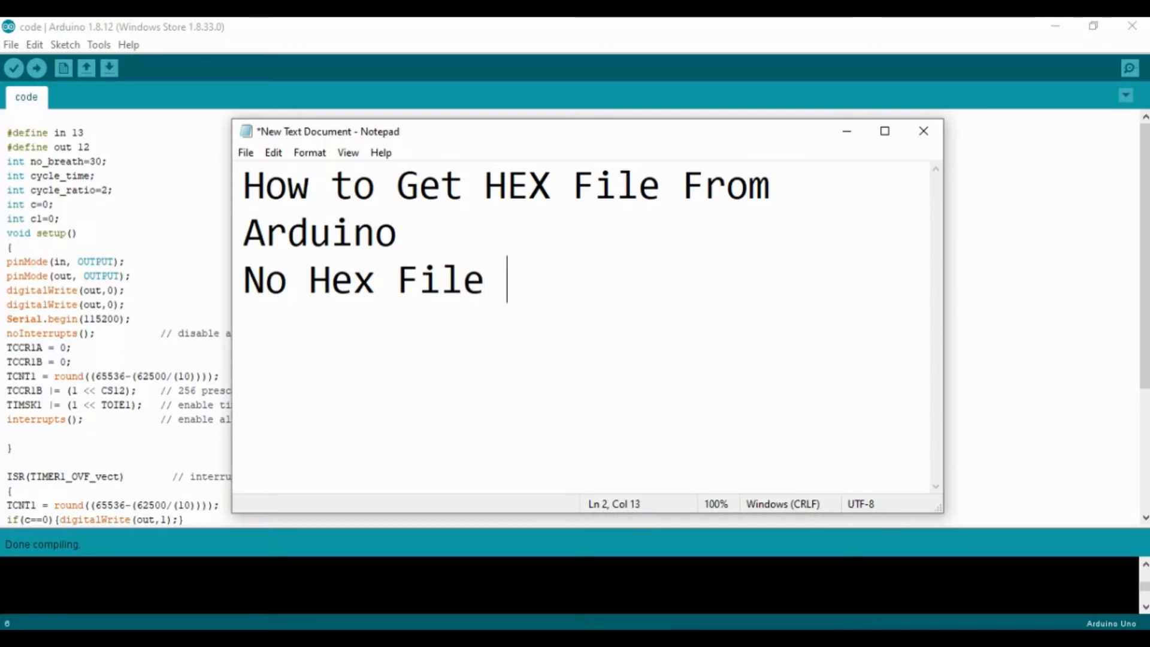
key("BackSpace")
key("BackSpace")
key("BackSpace")
type("A")
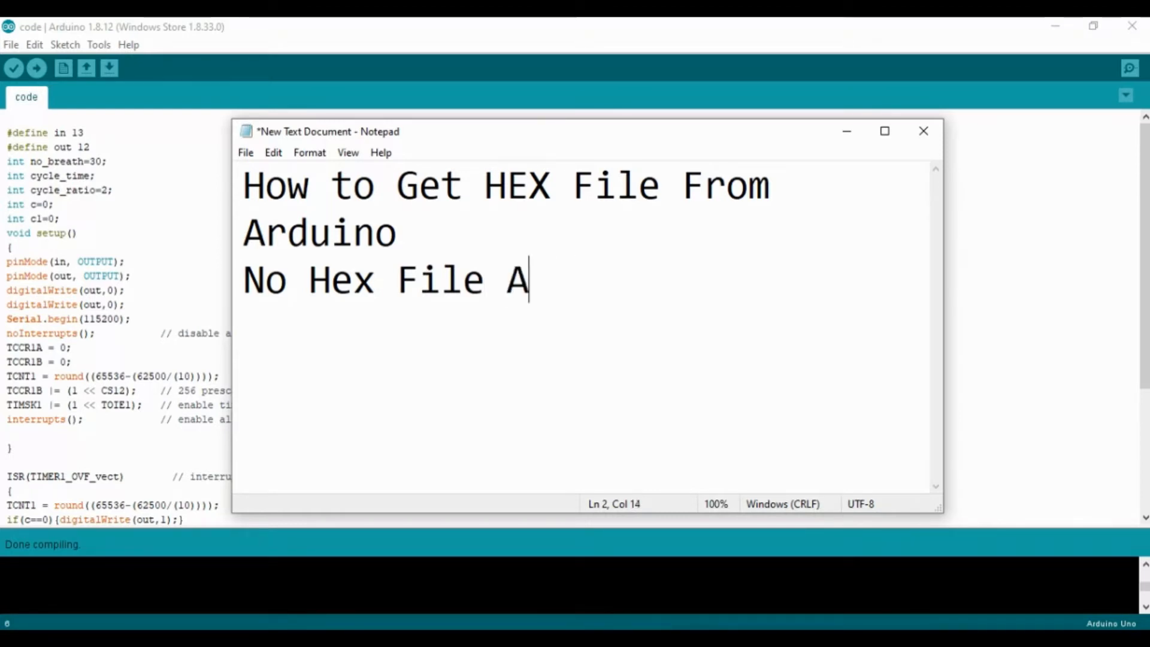
type("D")
key("BackSpace")
type("ddress")
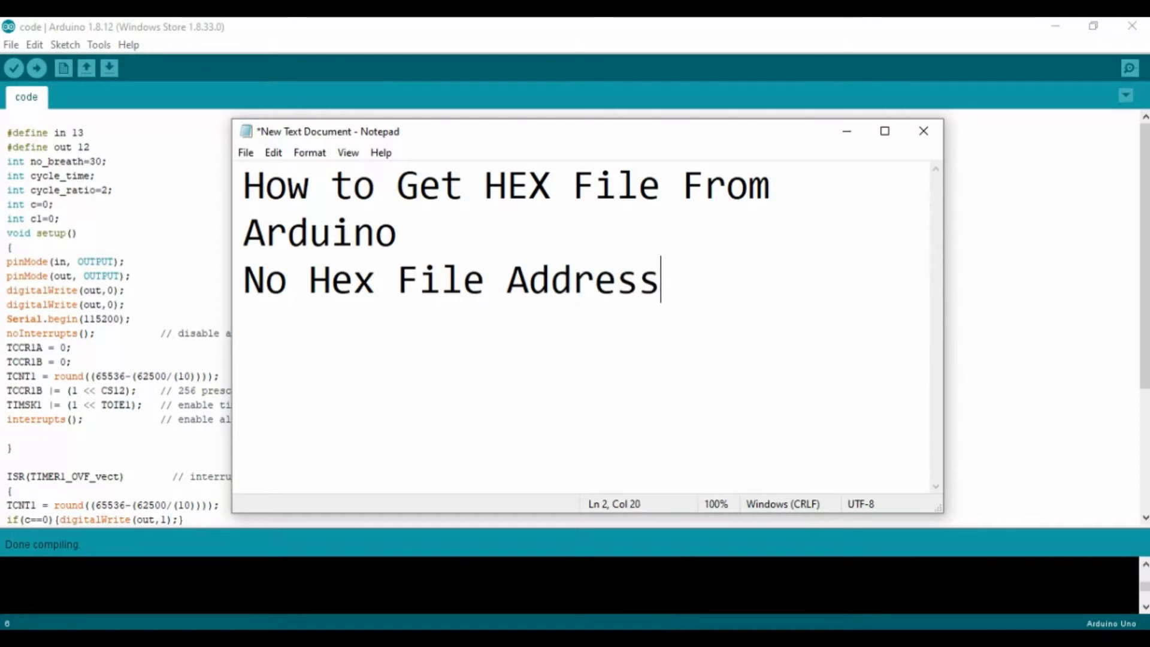
left_click(1036, 377)
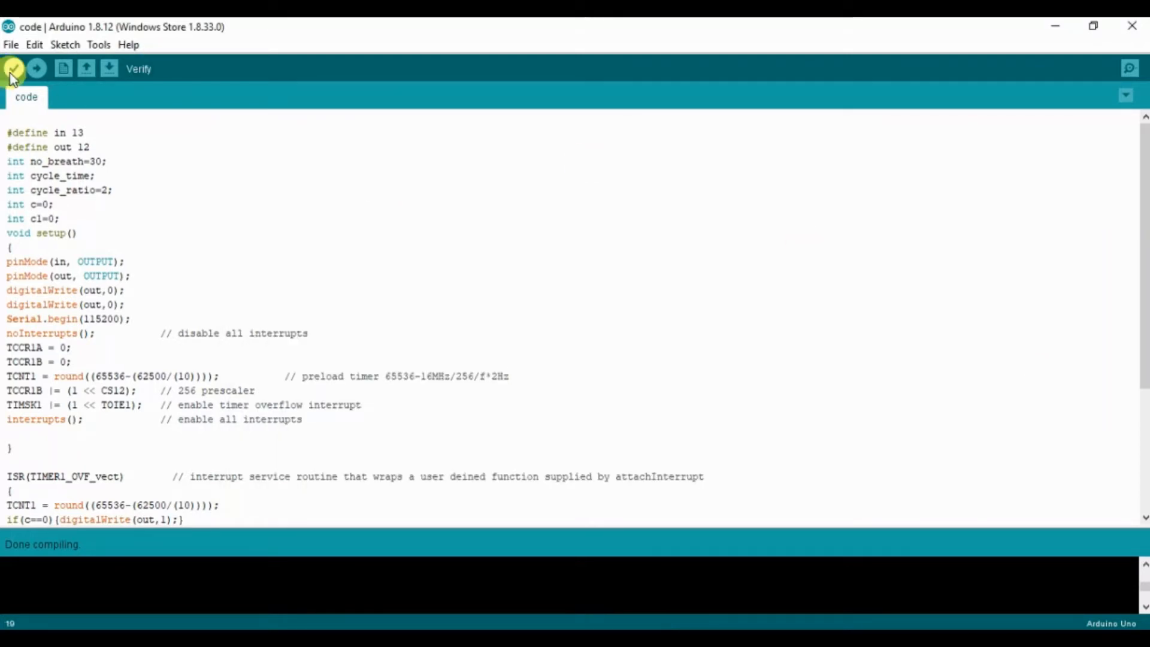
left_click(12, 45)
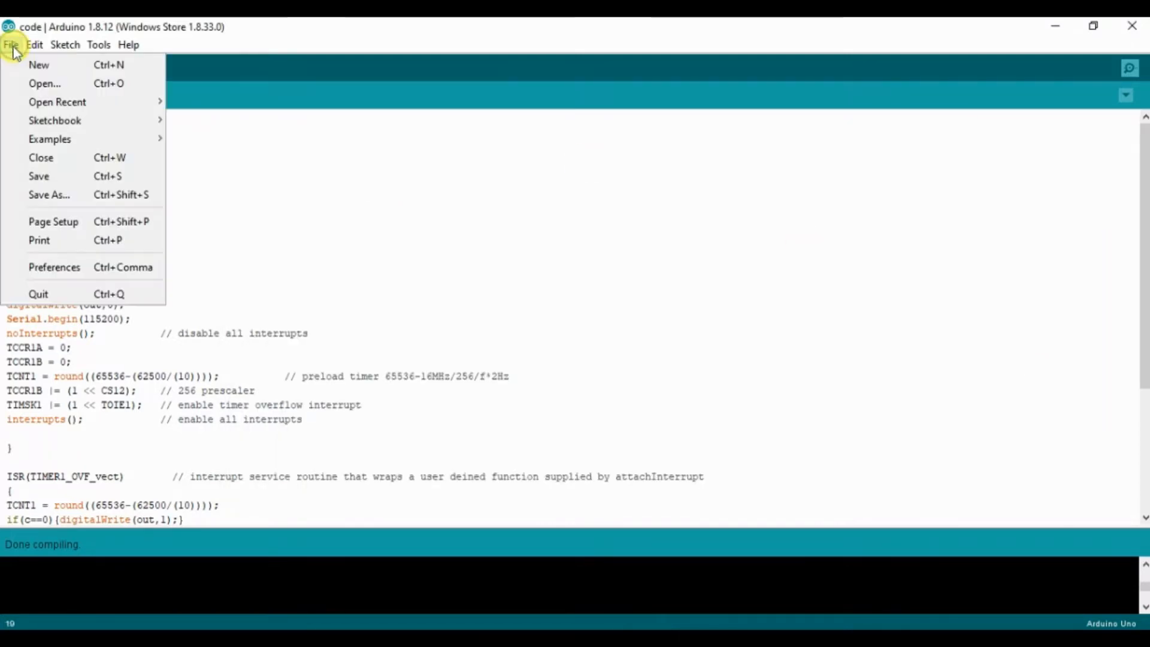
left_click(11, 45)
left_click(3, 48)
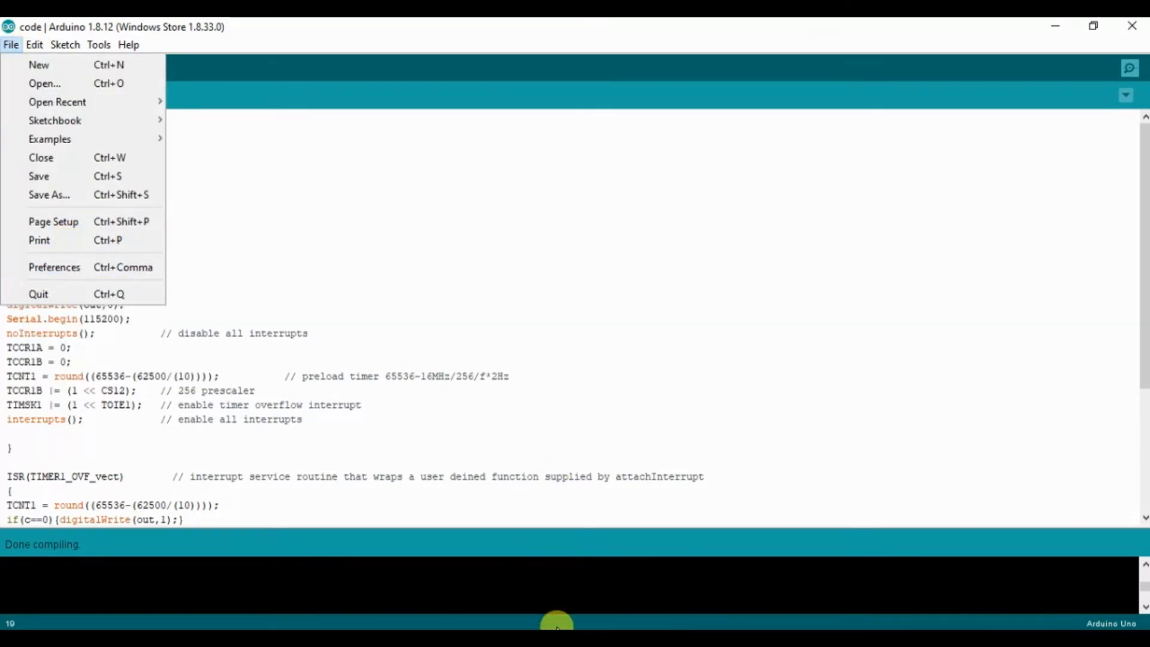
Step: Switch to the Notepad note and add the line "click on file then prefrences" below the existing text
left_click(558, 638)
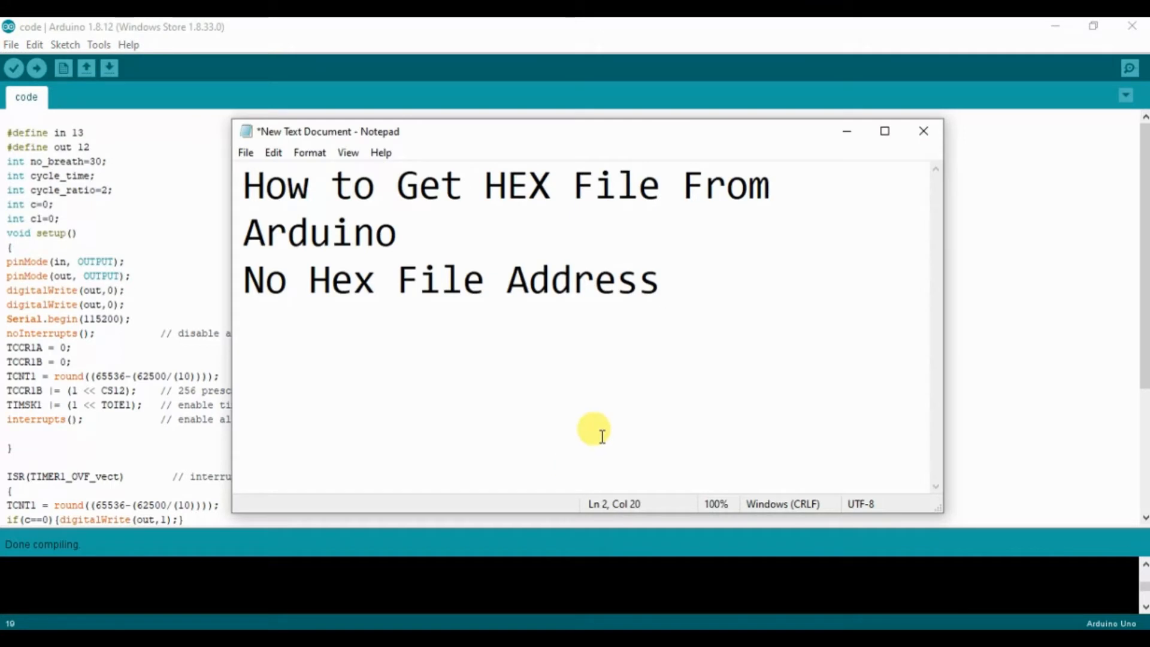
type("click")
key("BackSpace")
key("BackSpace")
key("BackSpace")
key("BackSpace")
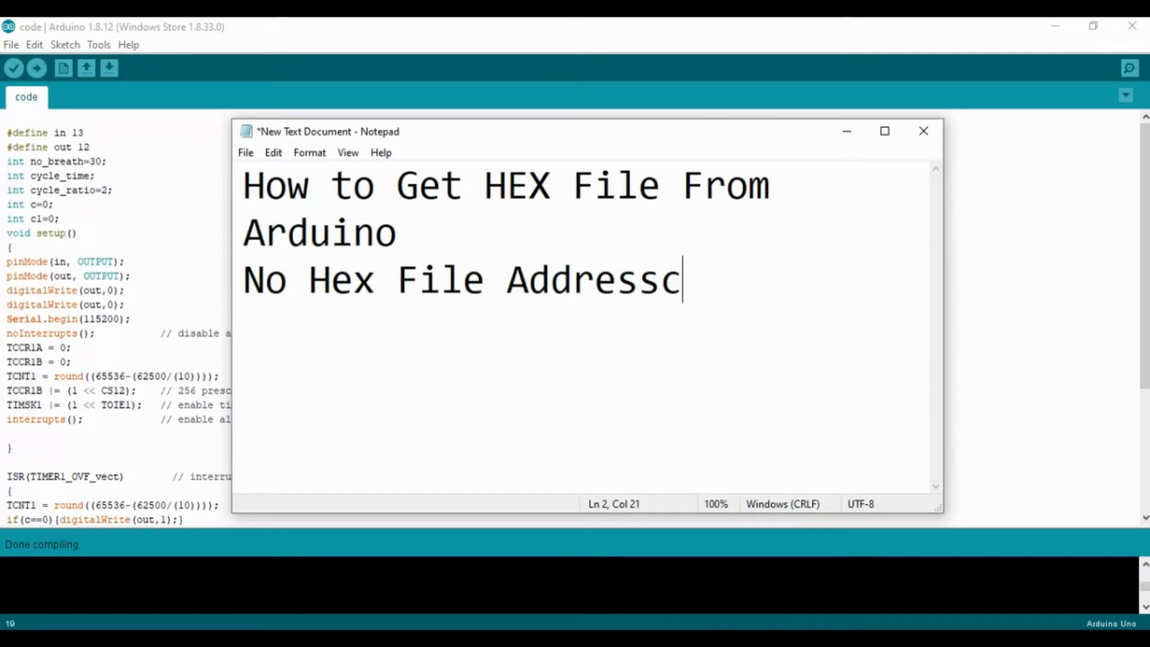
type("cli")
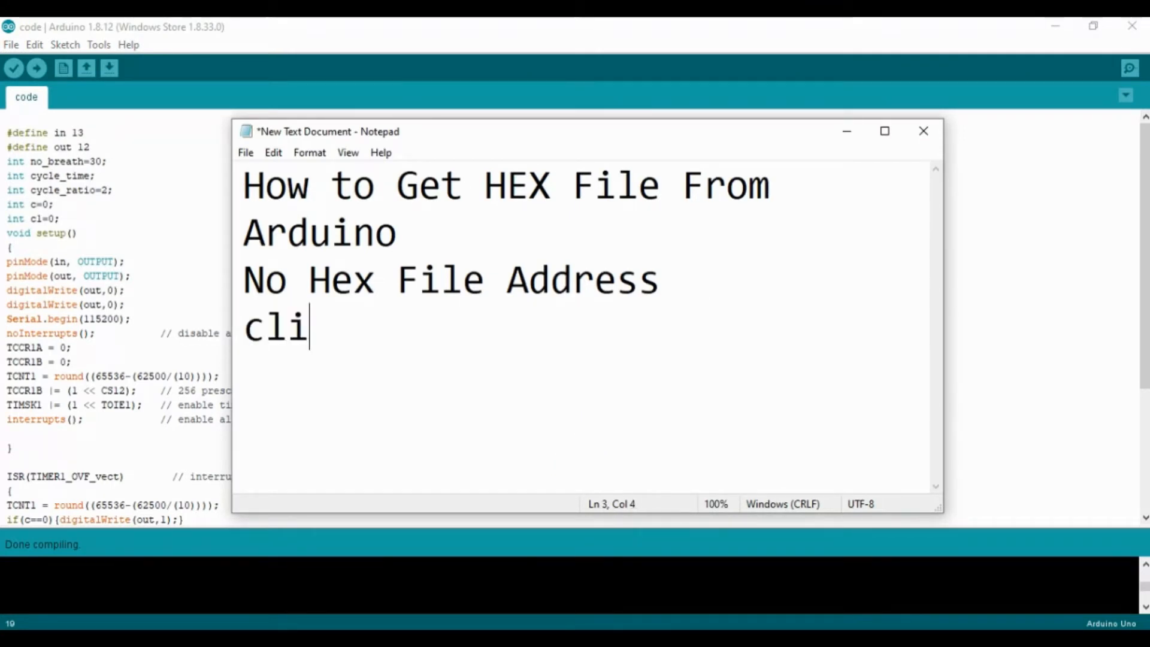
type("ck onf ile")
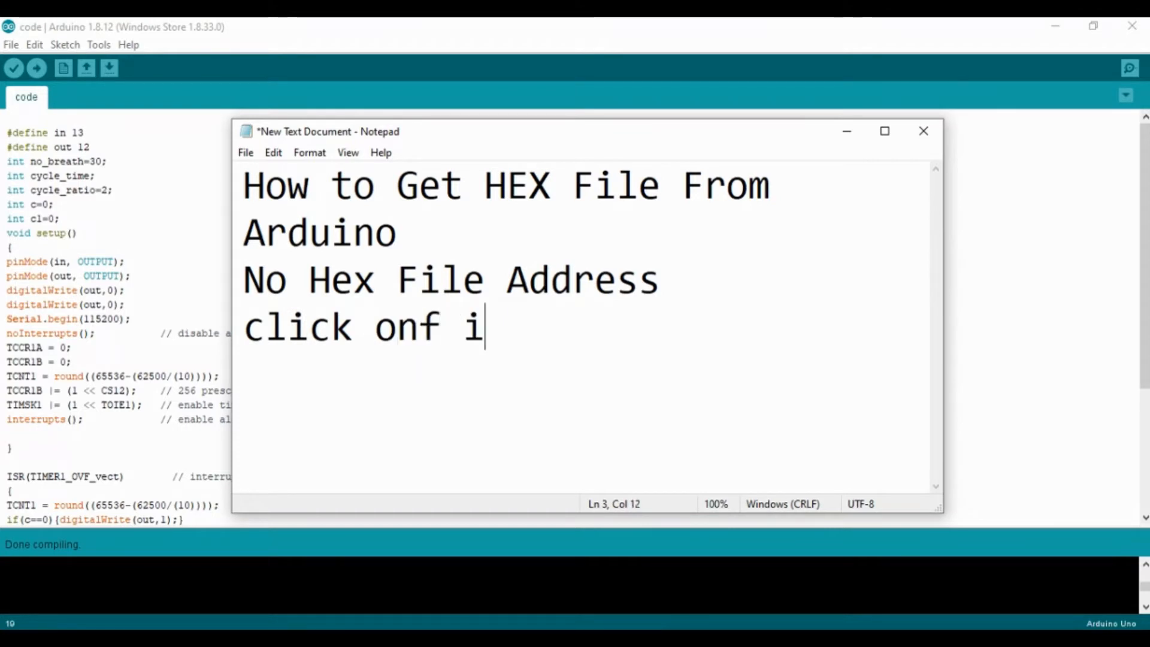
key("BackSpace")
key("BackSpace")
key("BackSpace")
key("BackSpace")
key("BackSpace")
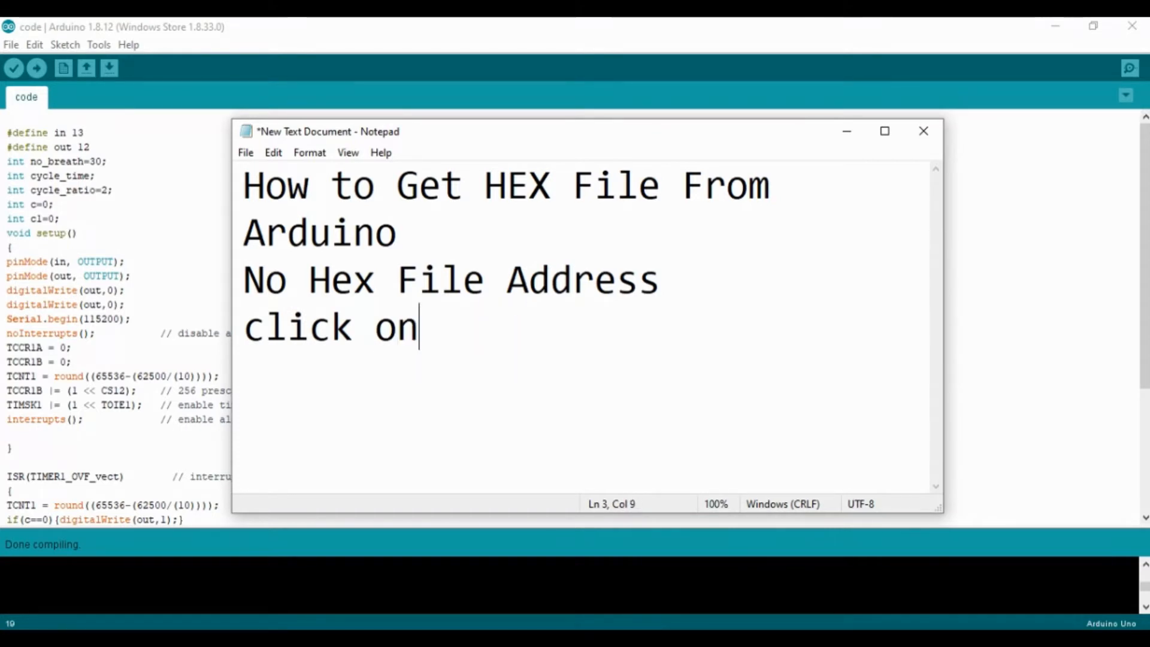
type("file thn")
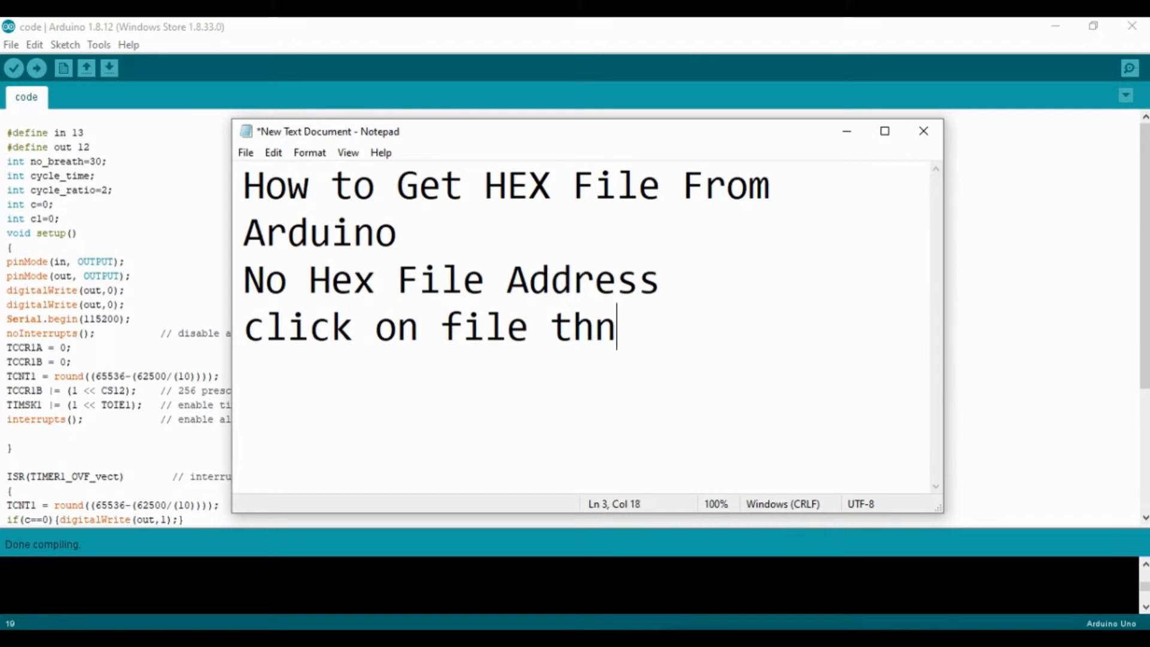
key("BackSpace")
type("en")
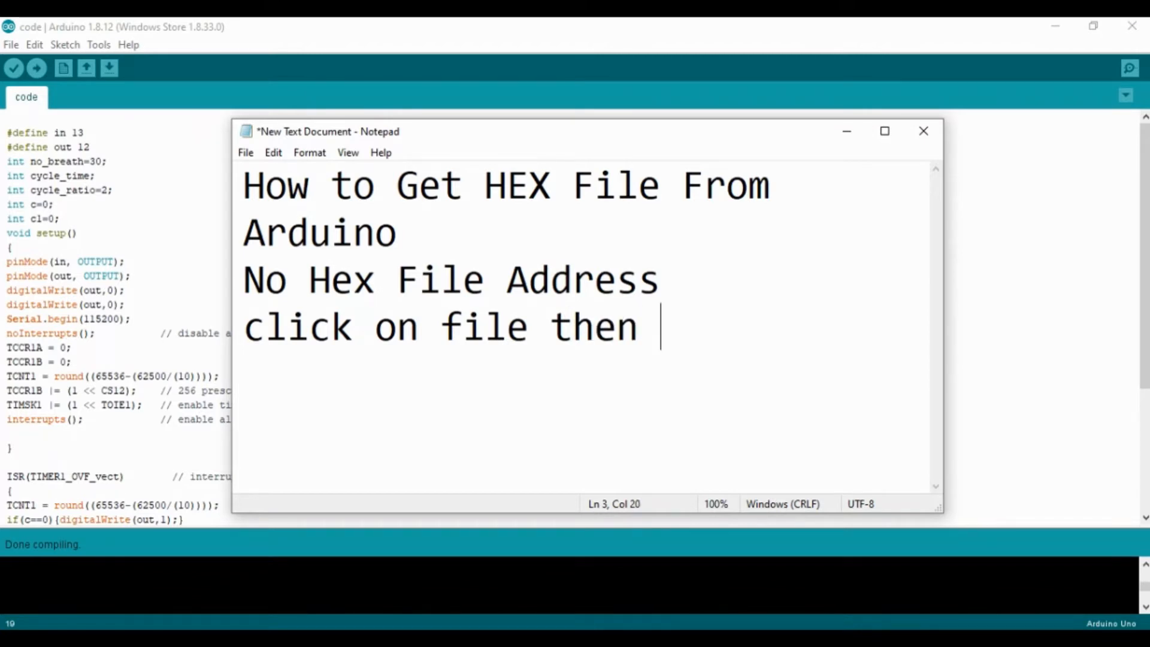
type(" p")
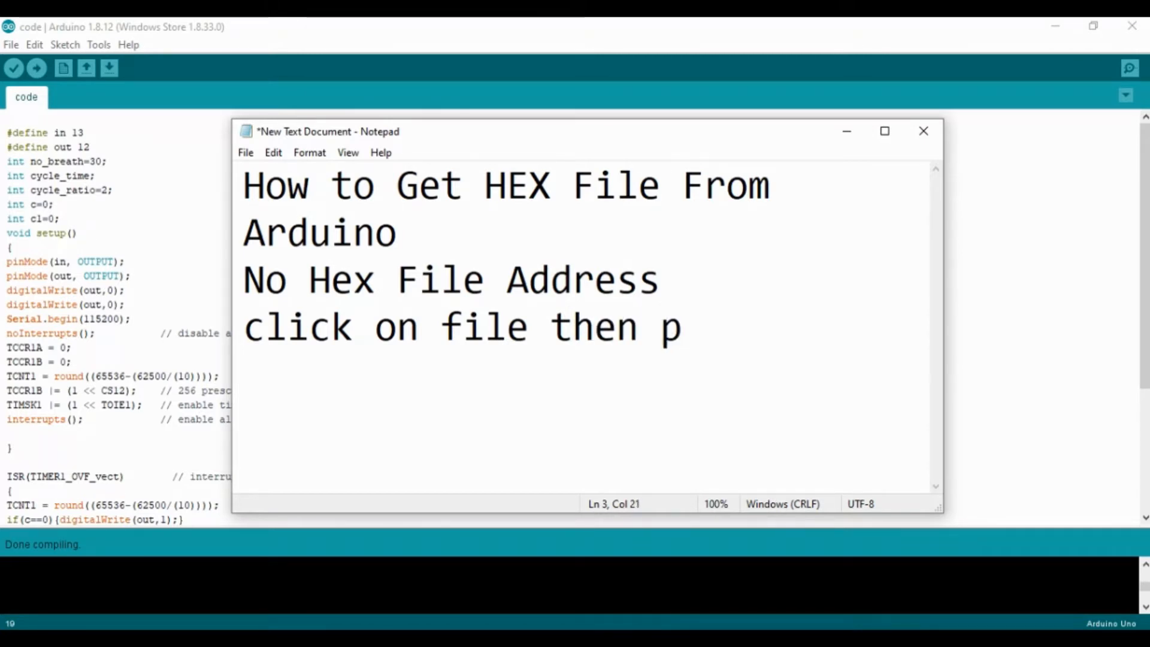
type("ref")
key("BackSpace")
type("ref")
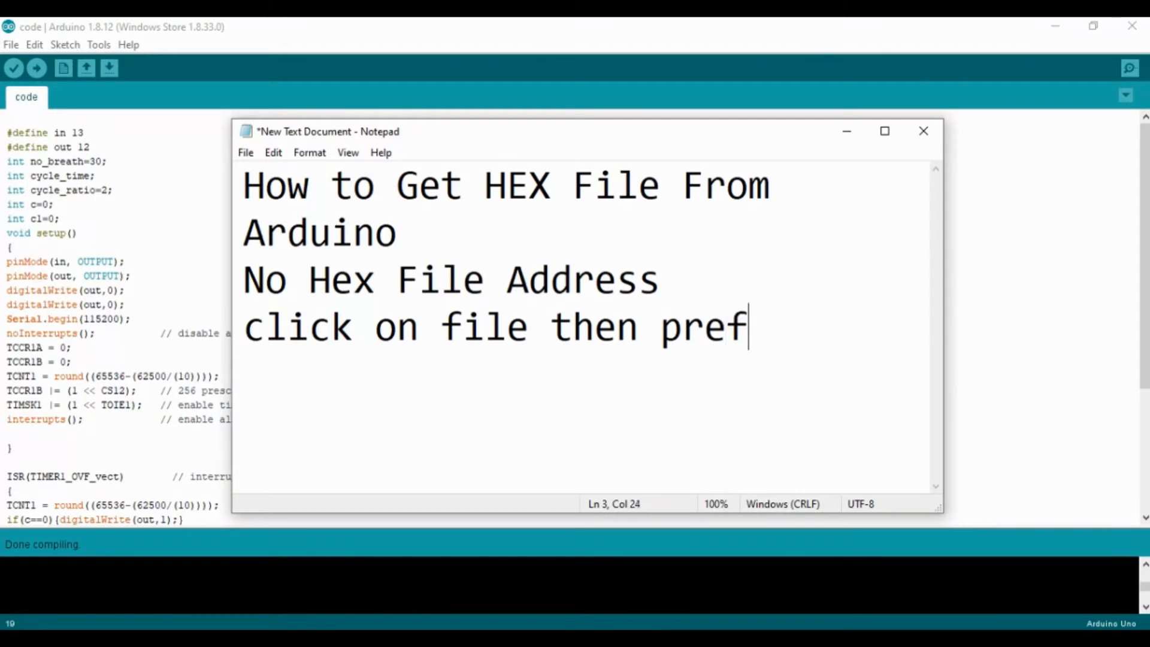
type("rences")
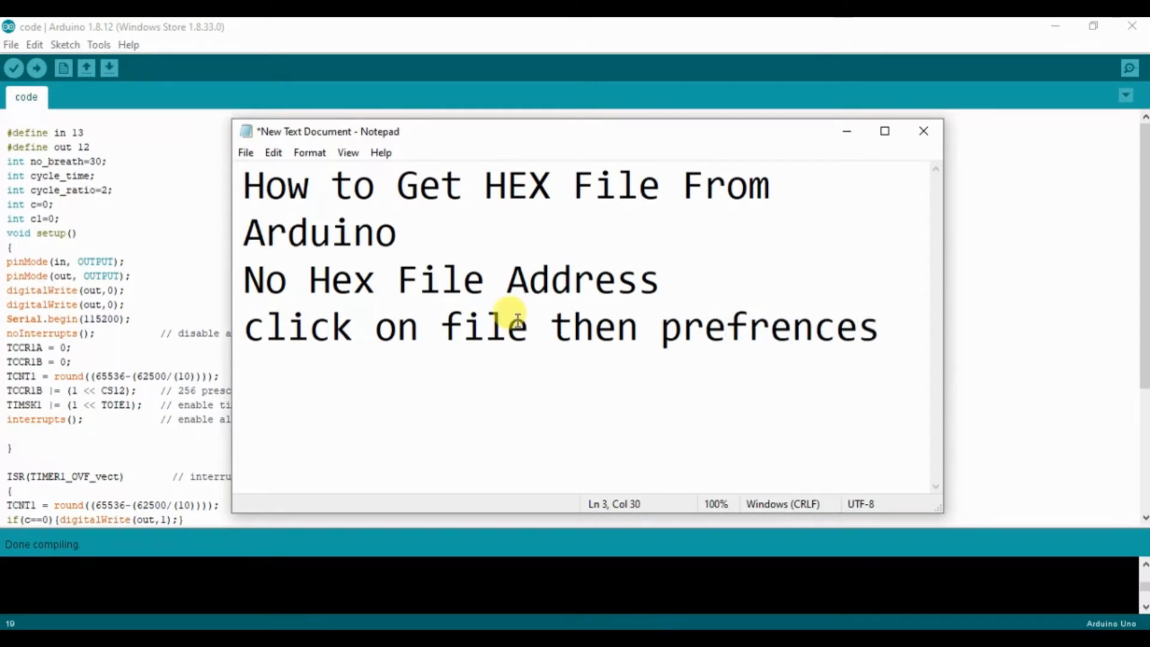
Step: Open the Arduino IDE preferences and enable verbose output during compilation
left_click(11, 45)
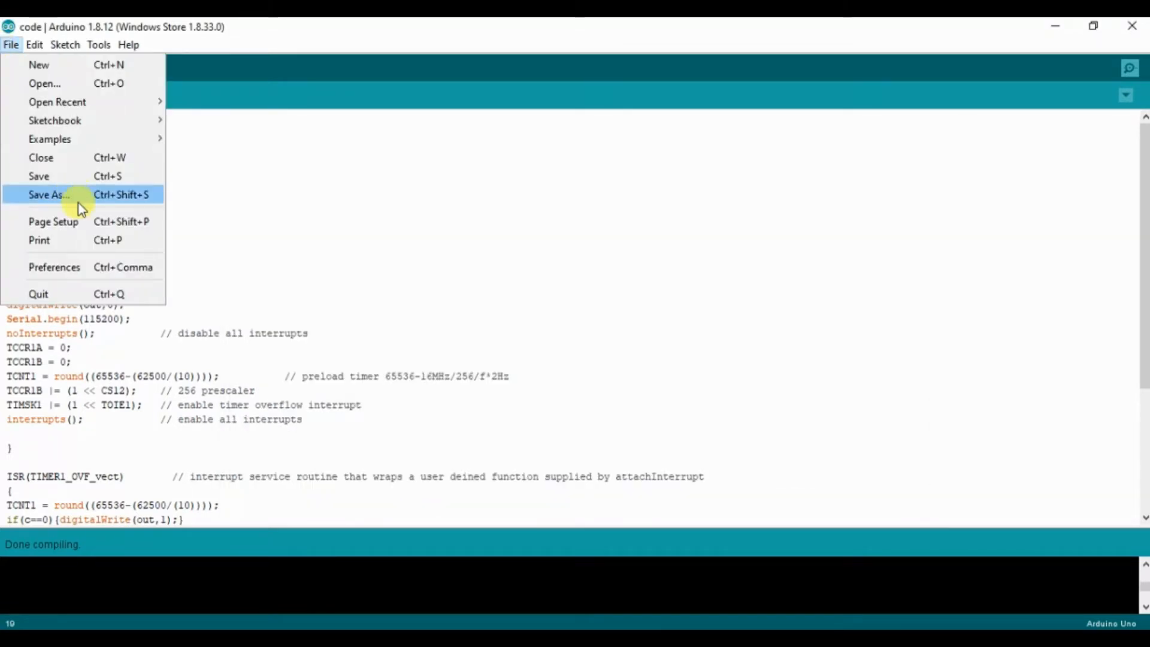
left_click(115, 266)
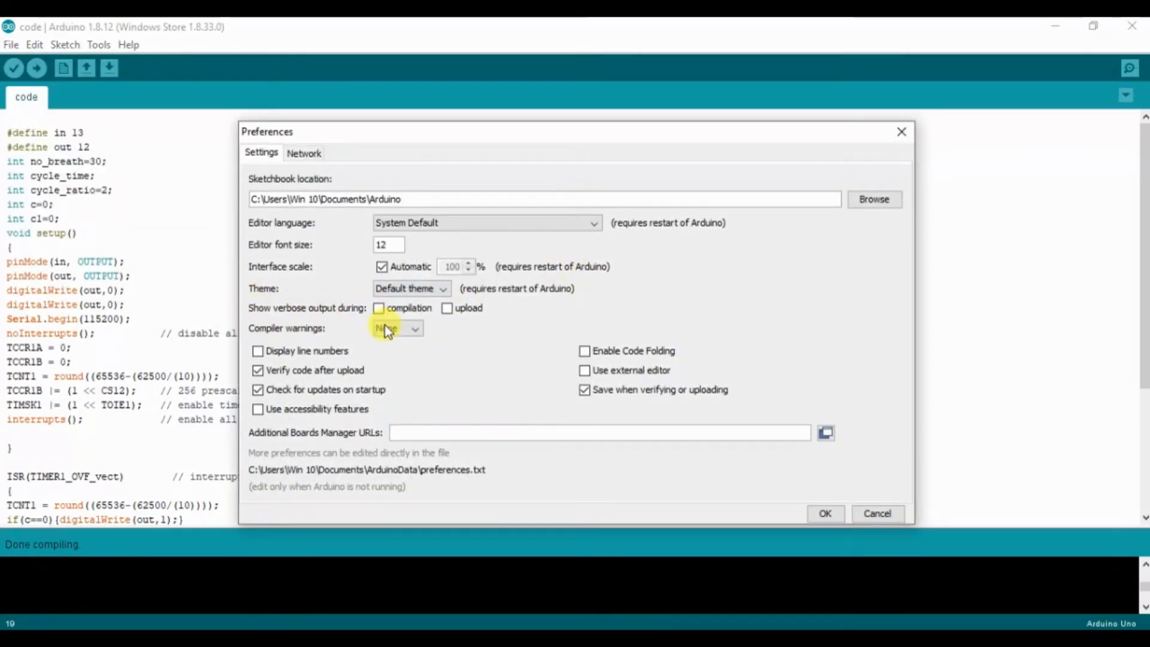
left_click(382, 310)
Step: Switch to the Notepad note and clear all of its text
left_click(666, 638)
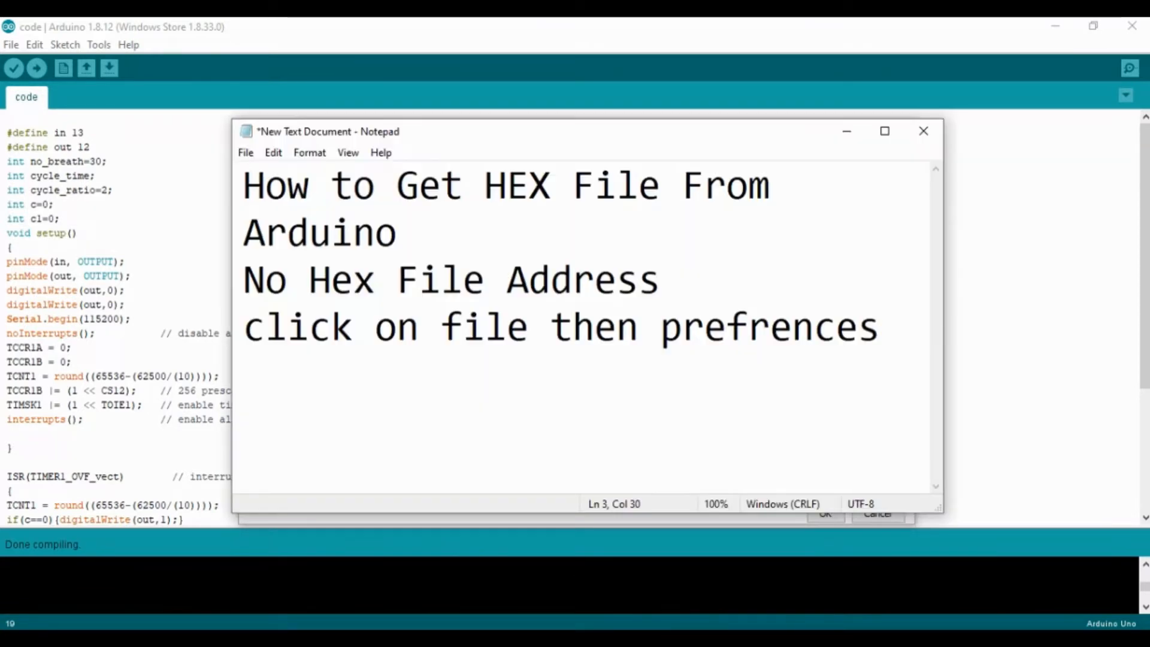
key("ctrl+a")
key("BackSpace")
type("ti")
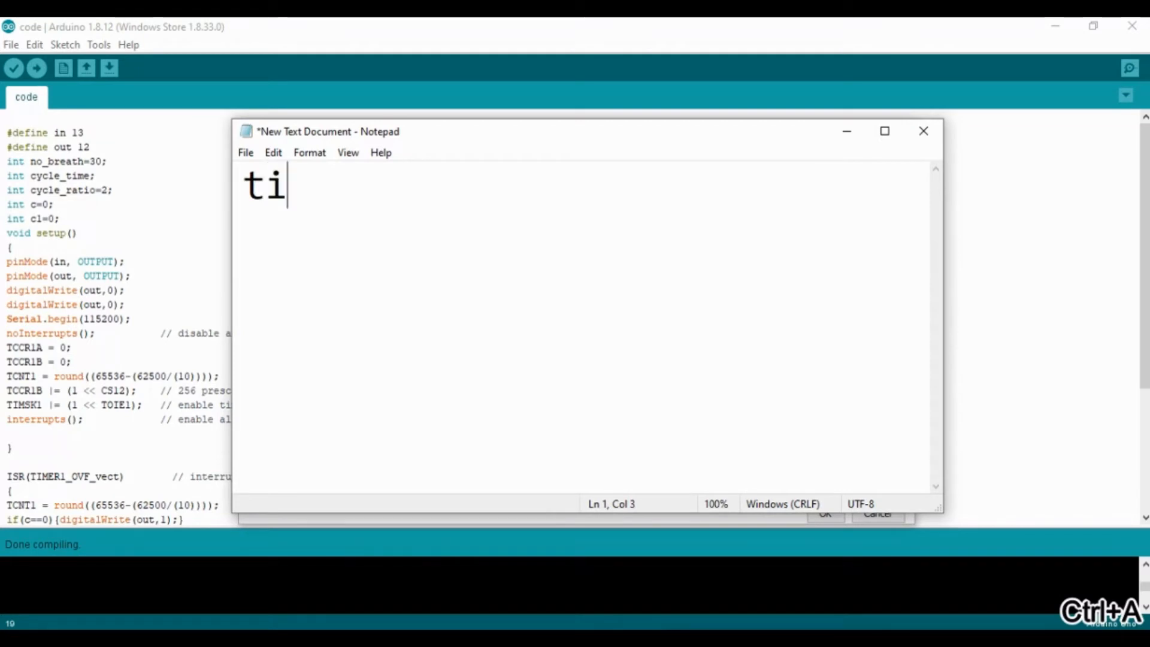
key("BackSpace")
key("BackSpace")
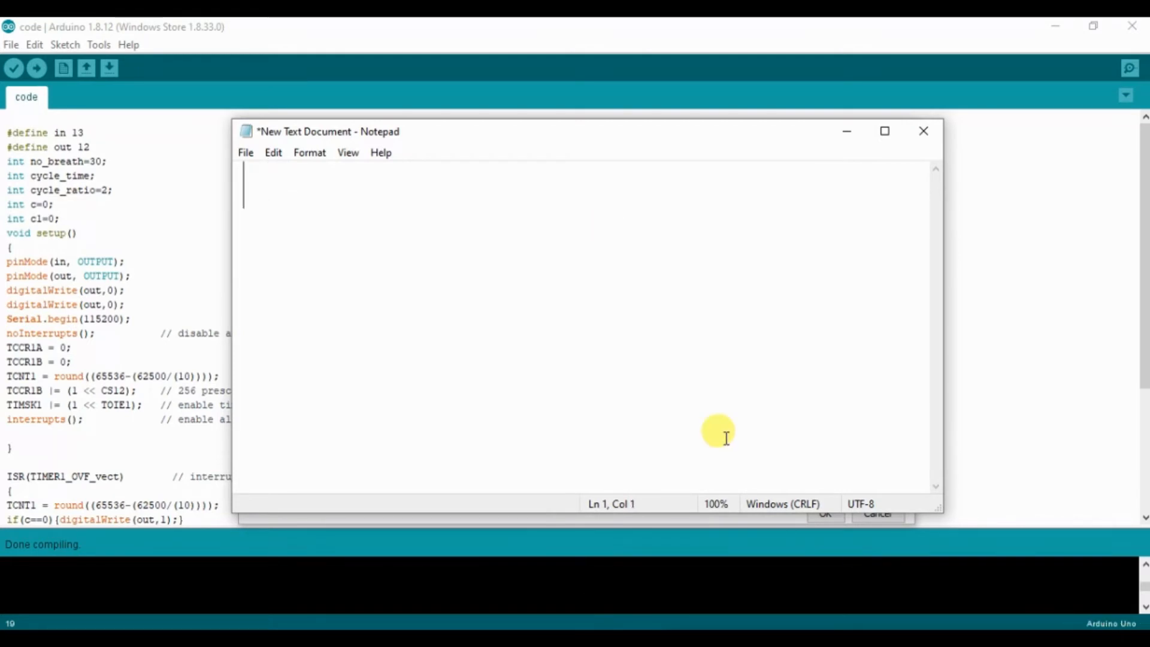
Step: Move the note below the verbose output options and write "click on compilation" in it
left_click_drag(491, 139, 564, 343)
type("cl")
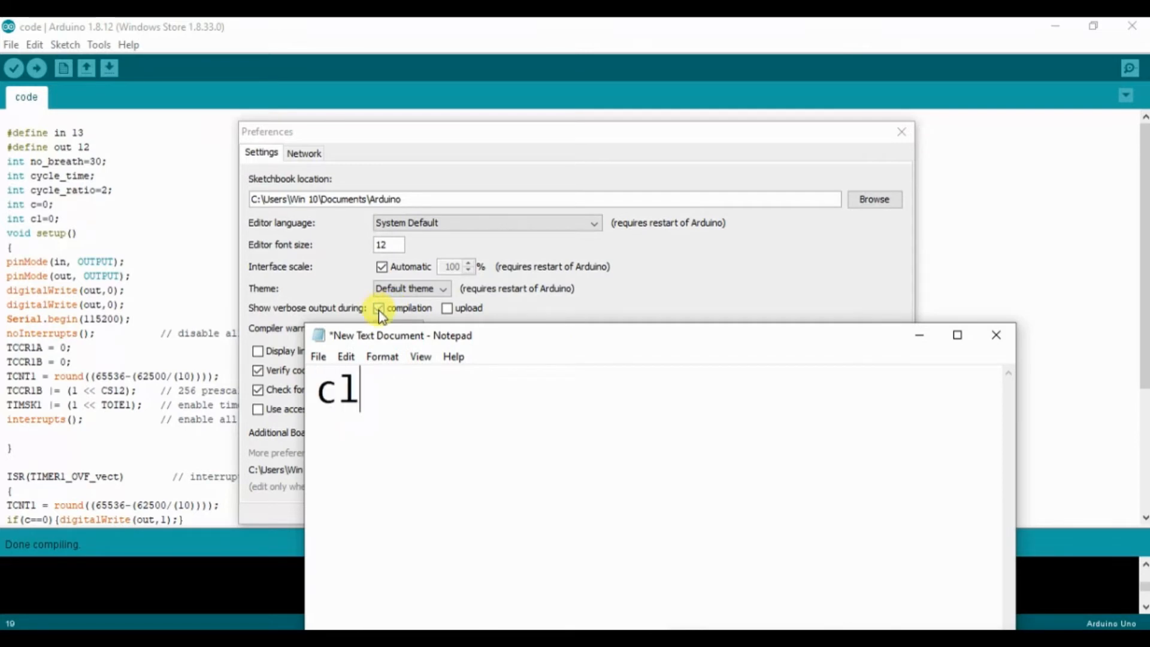
type("ick on ")
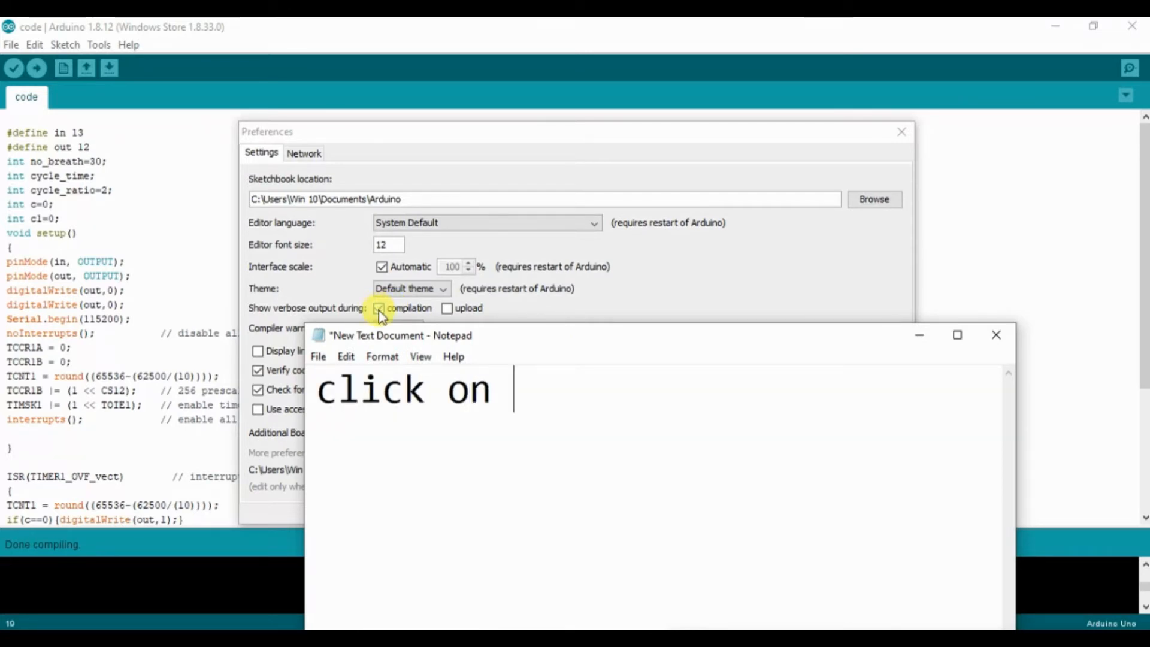
type("comp")
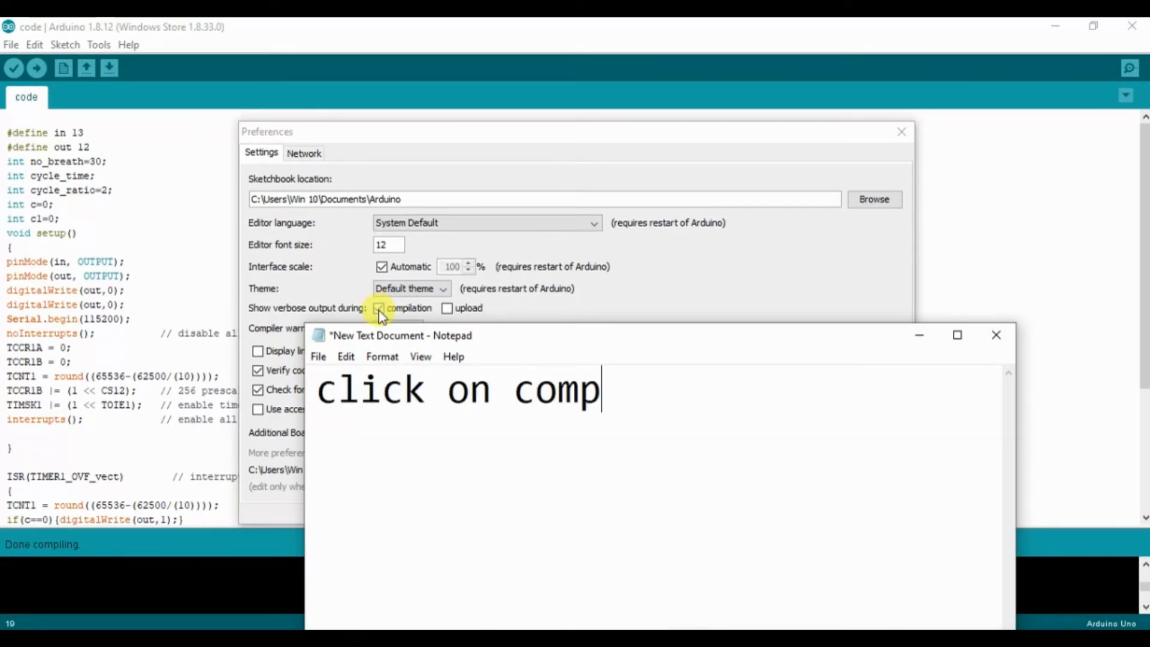
type("o")
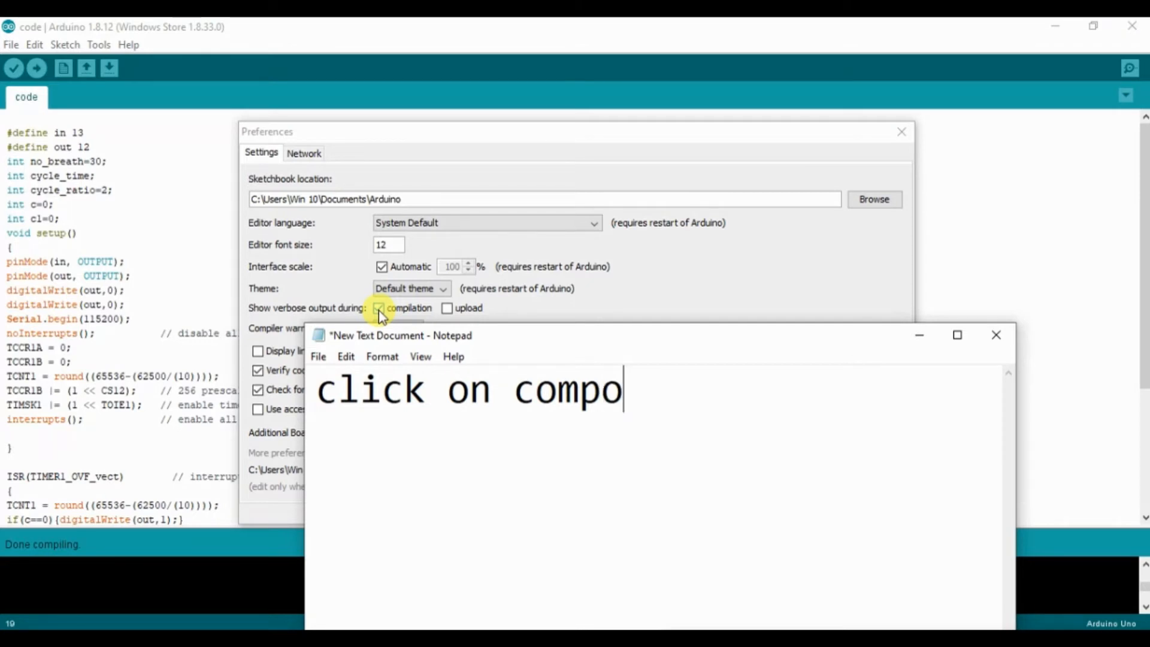
key("BackSpace")
type("i")
type("la")
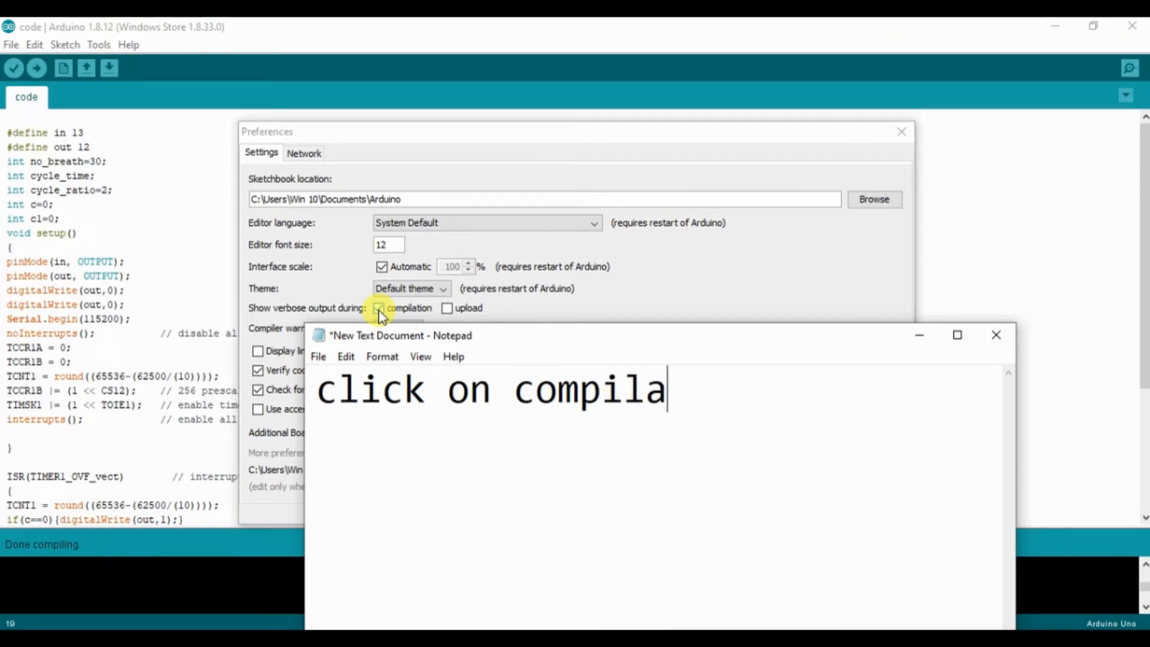
type("tion")
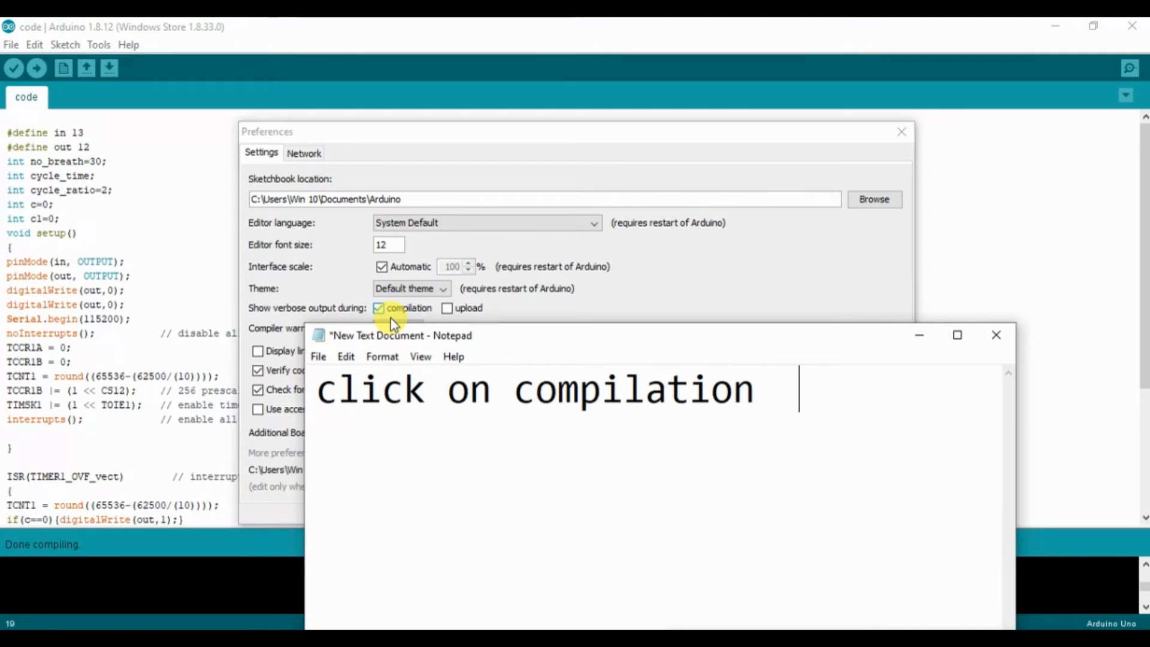
Step: Minimise the note without closing it and confirm the Arduino preferences with verbose compilation output enabled
left_click(997, 337)
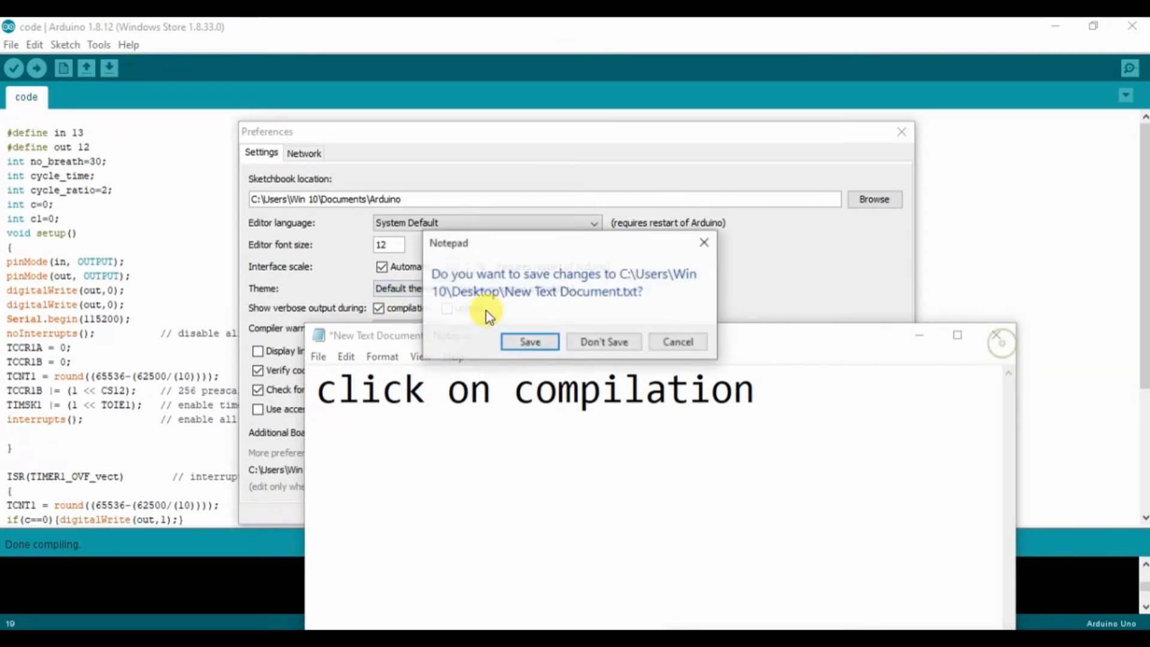
left_click(685, 348)
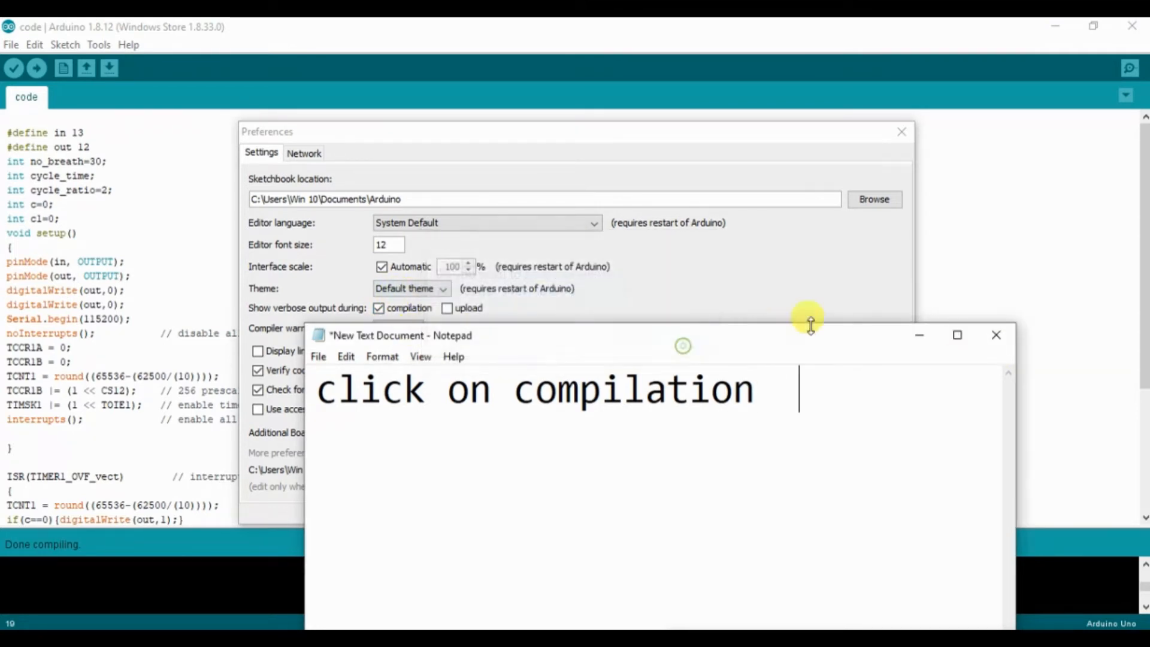
left_click(919, 336)
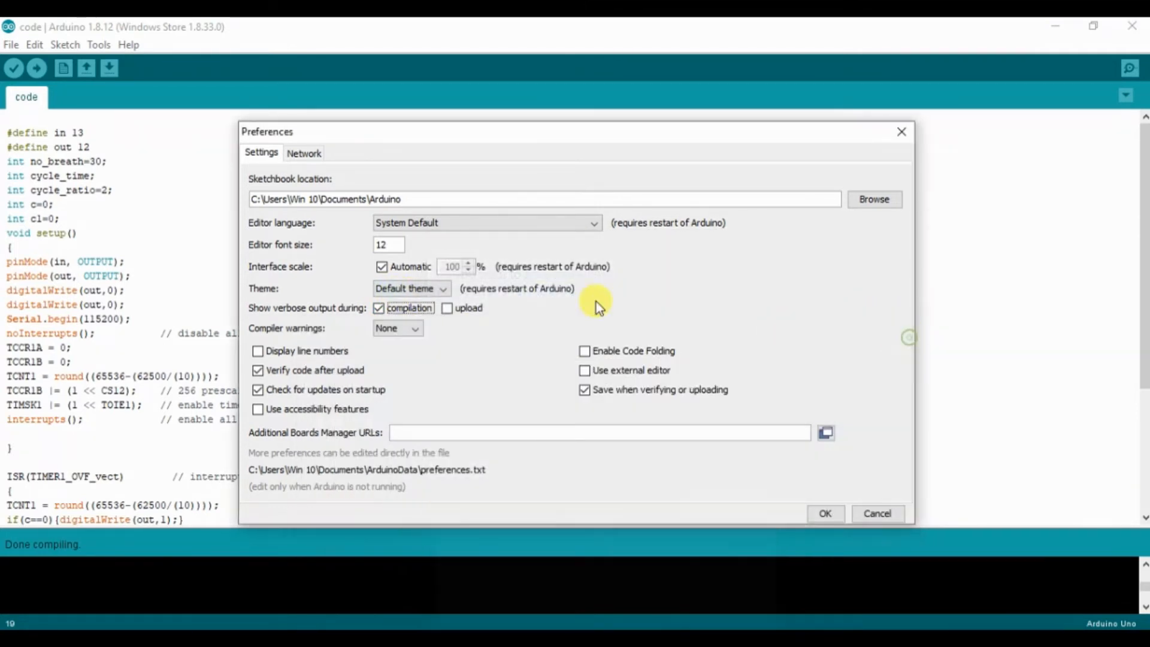
left_click(825, 513)
Step: Verify the sketch again and look through the verbose compile output for the HEX file path
left_click_drag(1145, 341, 1144, 464)
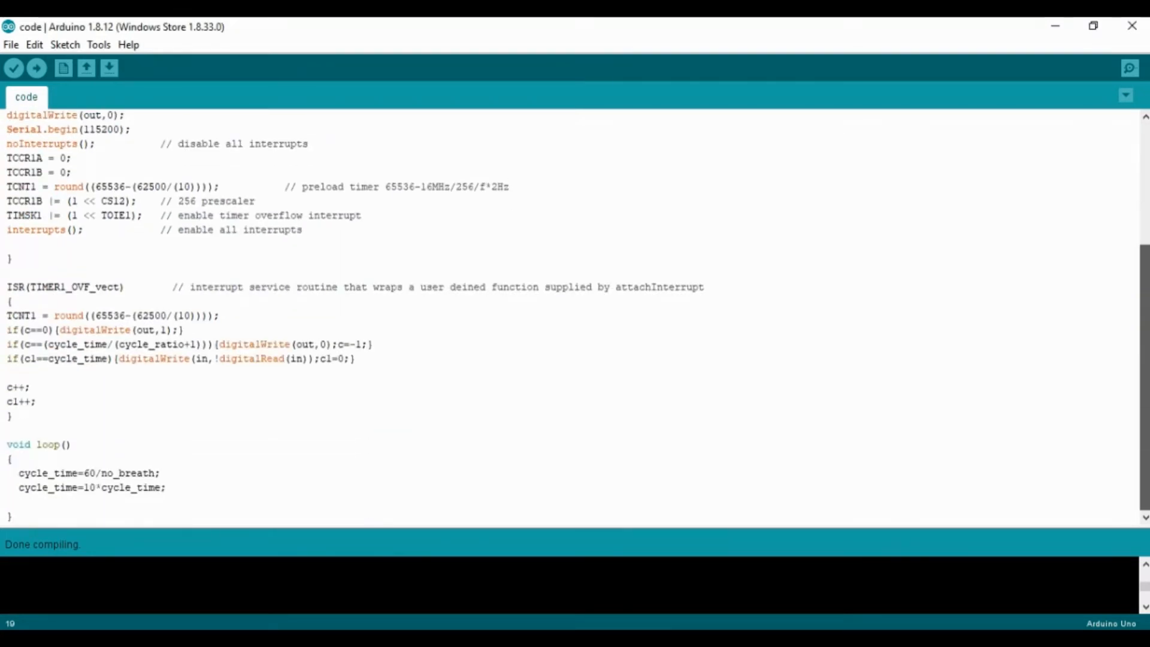
left_click(12, 70)
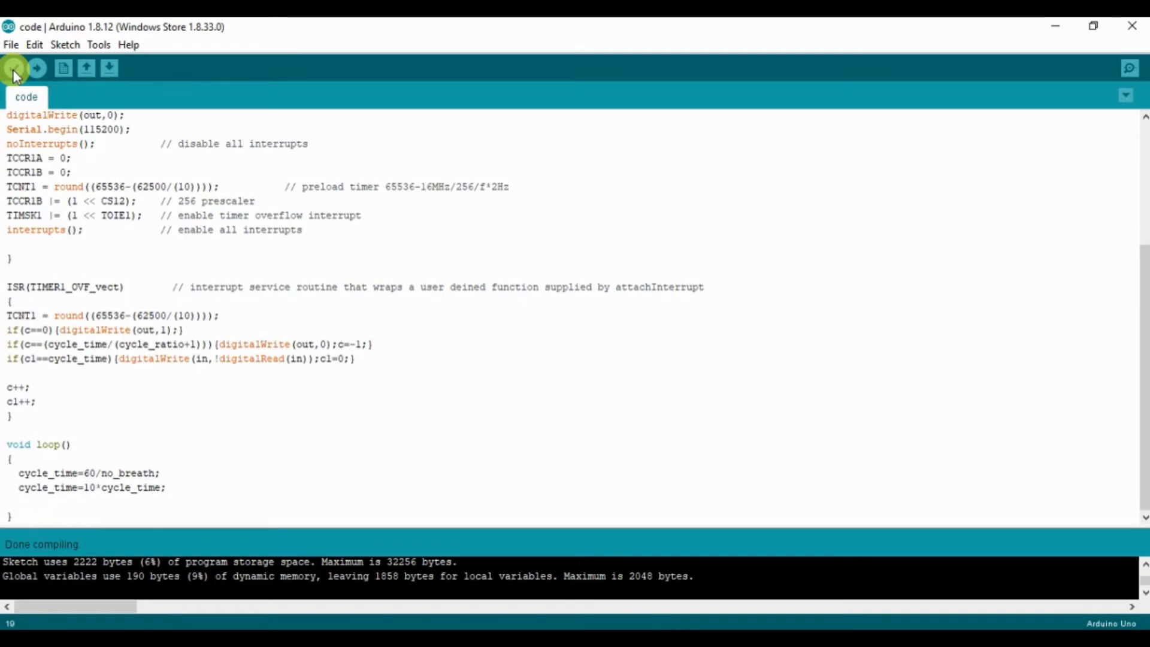
left_click(1145, 568)
left_click(1144, 568)
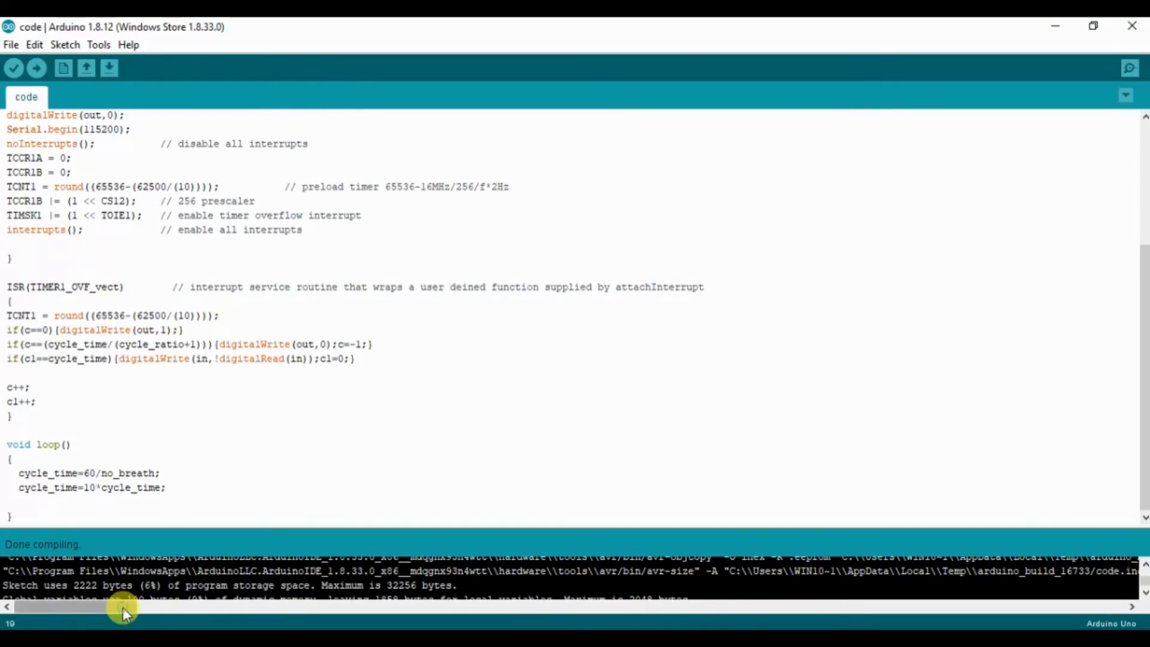
mouse_move(124, 607)
left_mouse_down()
mouse_move(143, 608)
mouse_move(121, 606)
left_mouse_up()
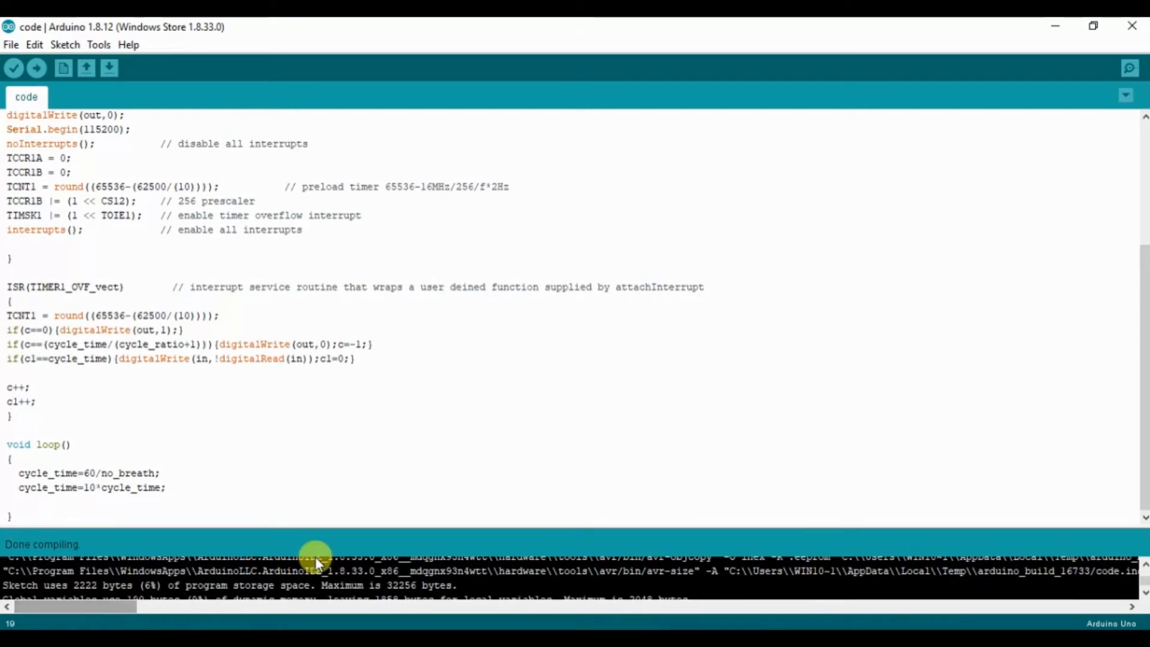
scroll(1141, 563, "up", 2)
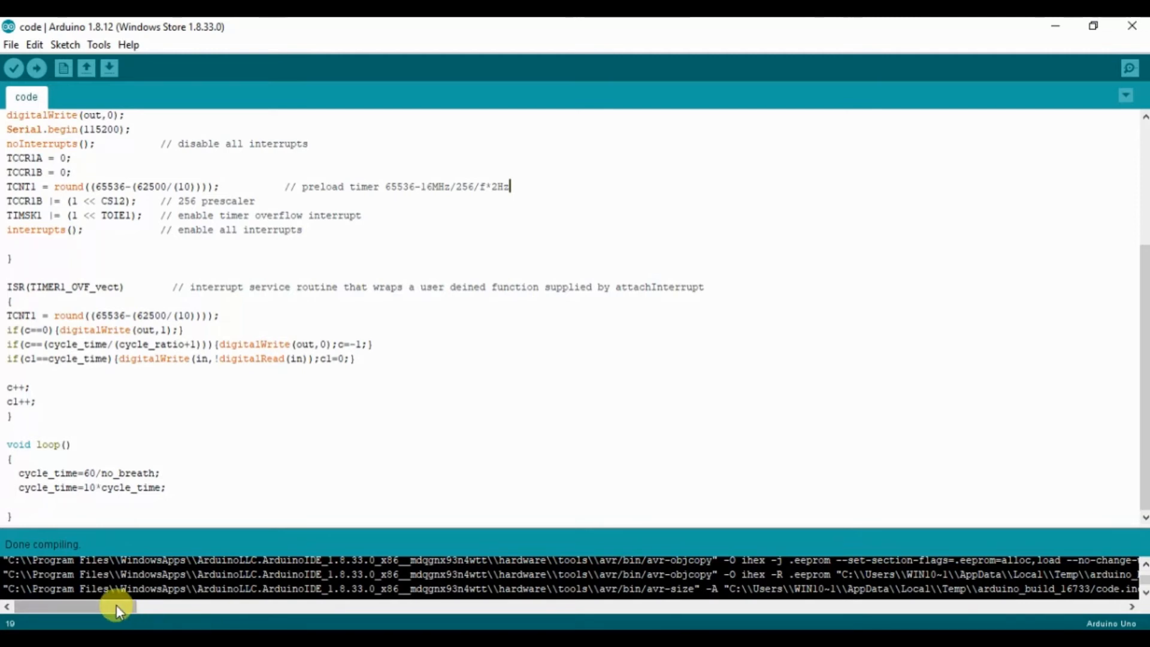
Step: Copy the full path ending in code.ino.hex from the compile output
left_click_drag(116, 606, 193, 606)
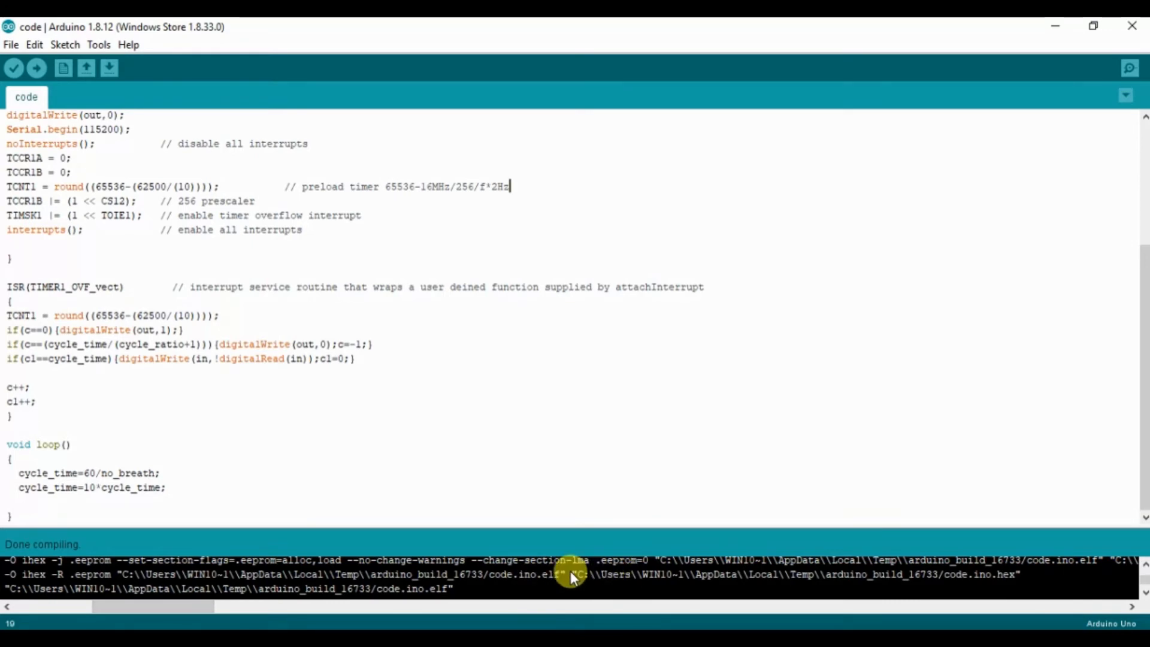
left_click_drag(580, 574, 598, 573)
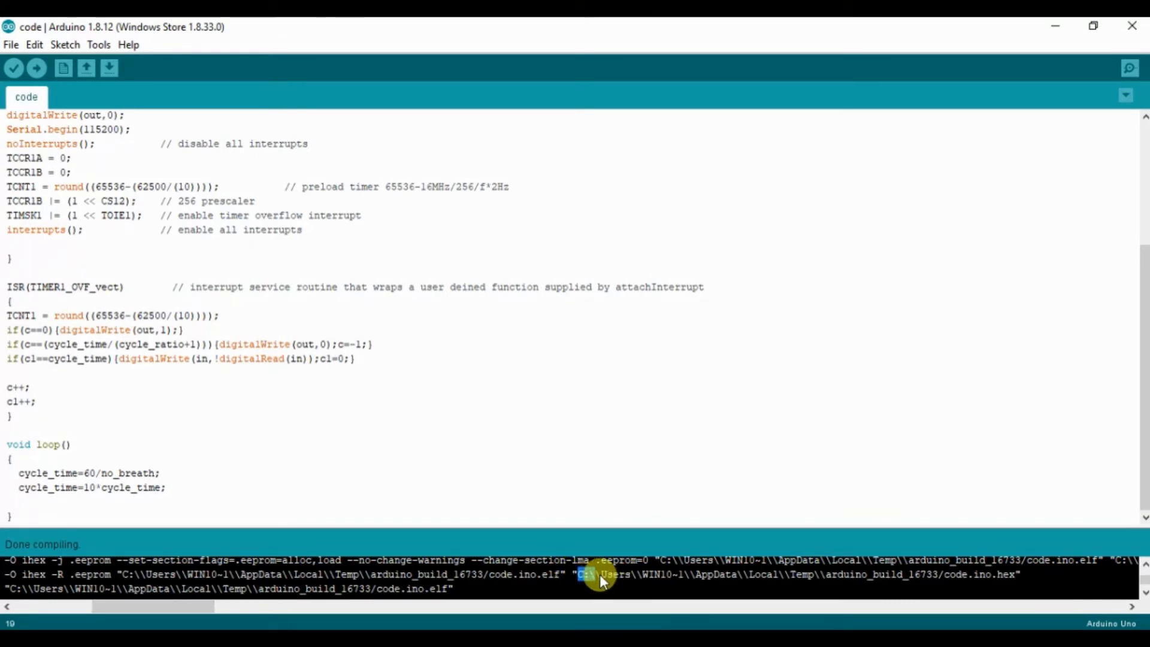
left_click_drag(721, 574, 916, 575)
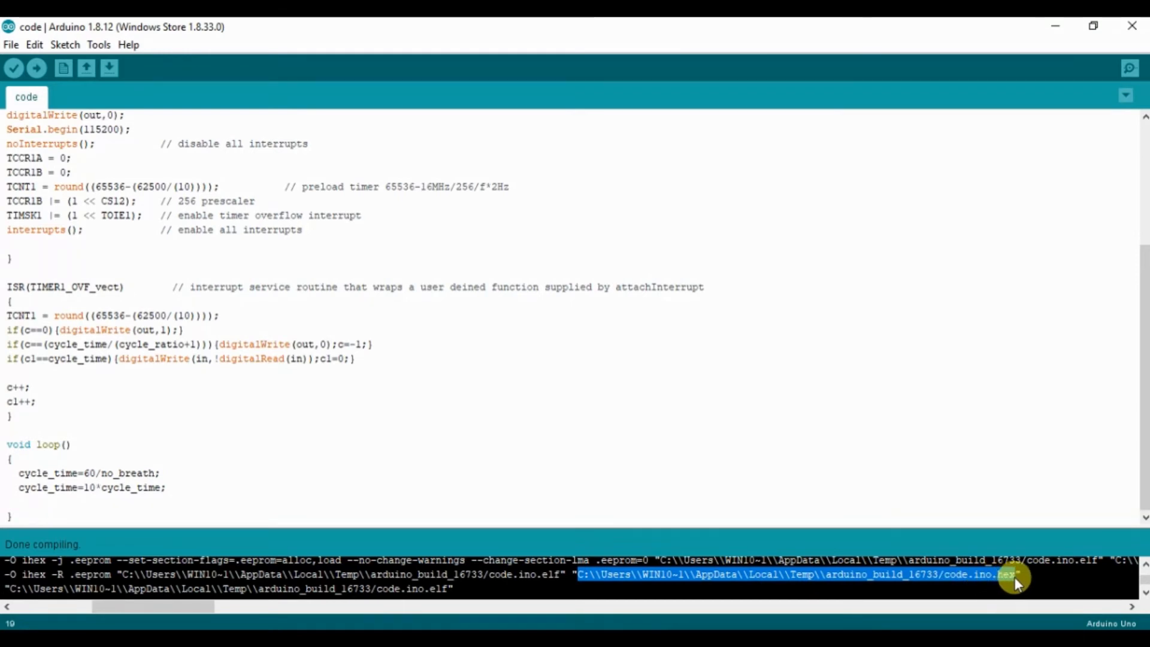
key("ctrl+c")
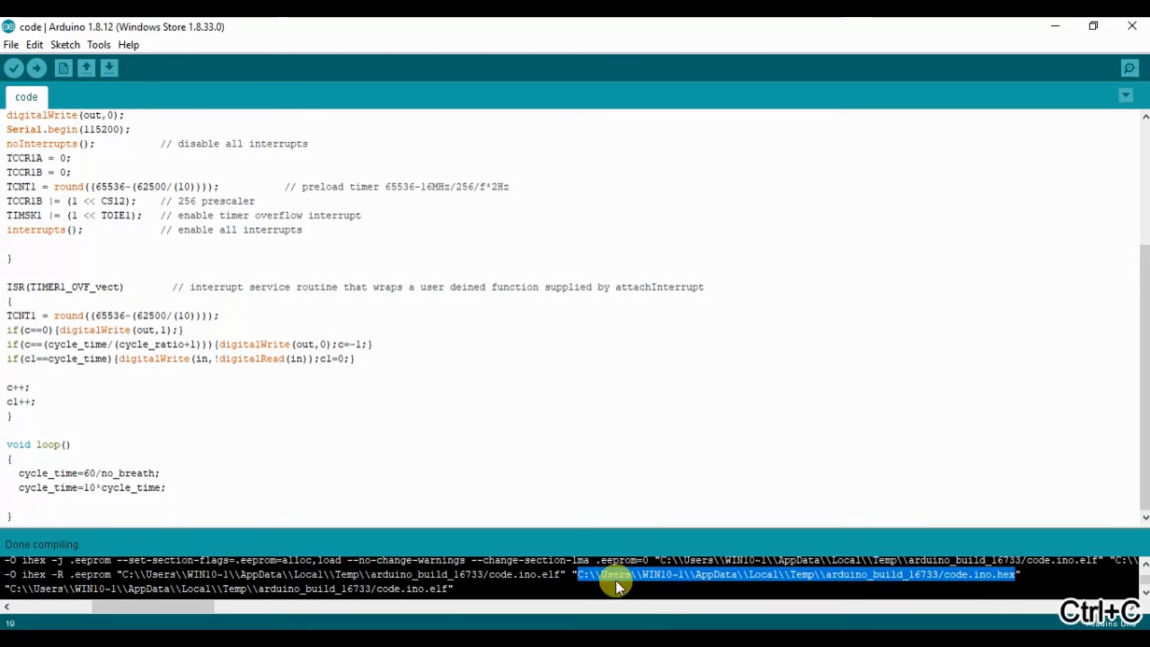
Step: Switch to the Notepad note, replace its text with "Here is hex file address" and paste the copied HEX path below it
left_click(548, 639)
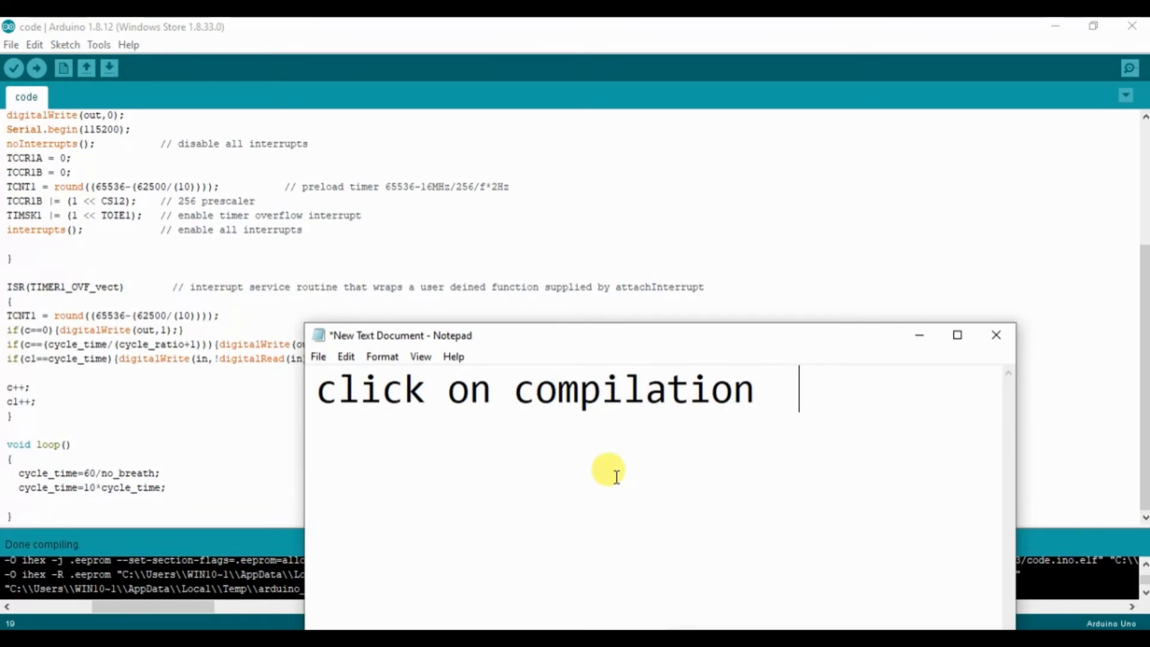
key("ctrl+a")
key("BackSpace")
type("Her")
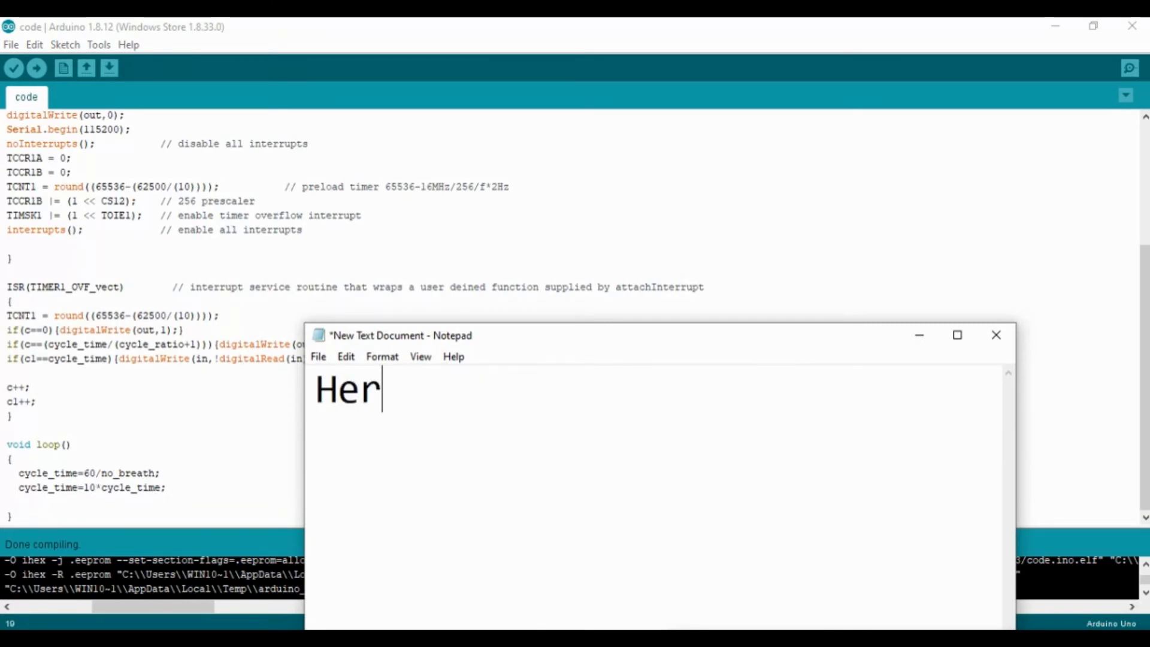
type("e is")
key("BackSpace")
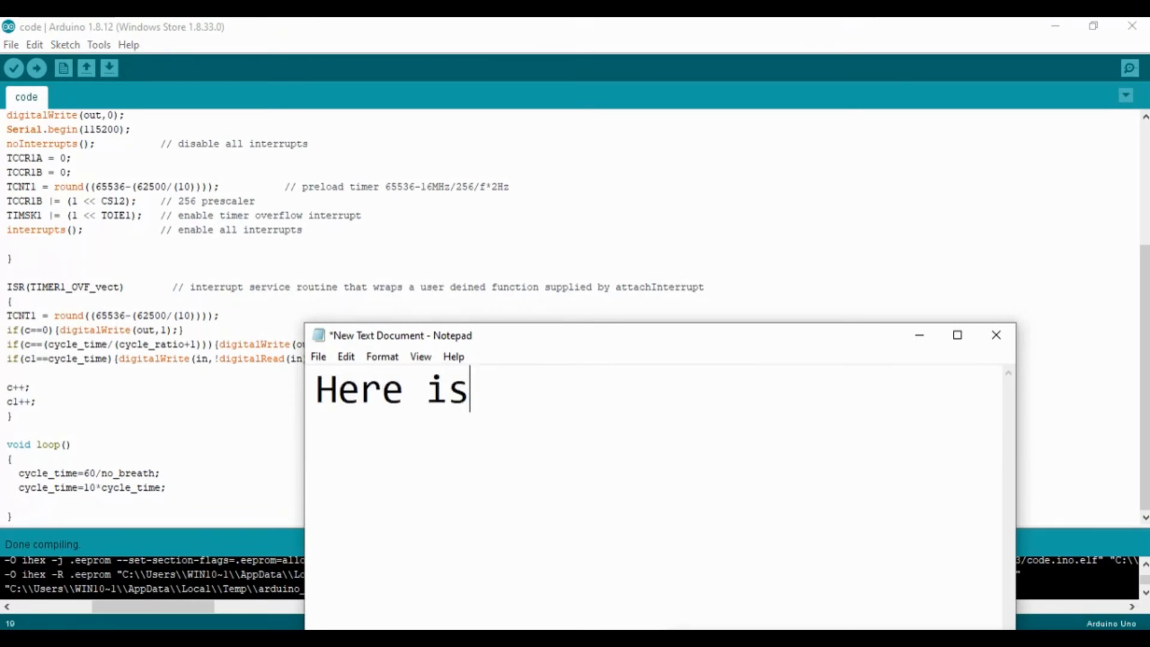
type("he")
key("BackSpace")
key("BackSpace")
type("hex")
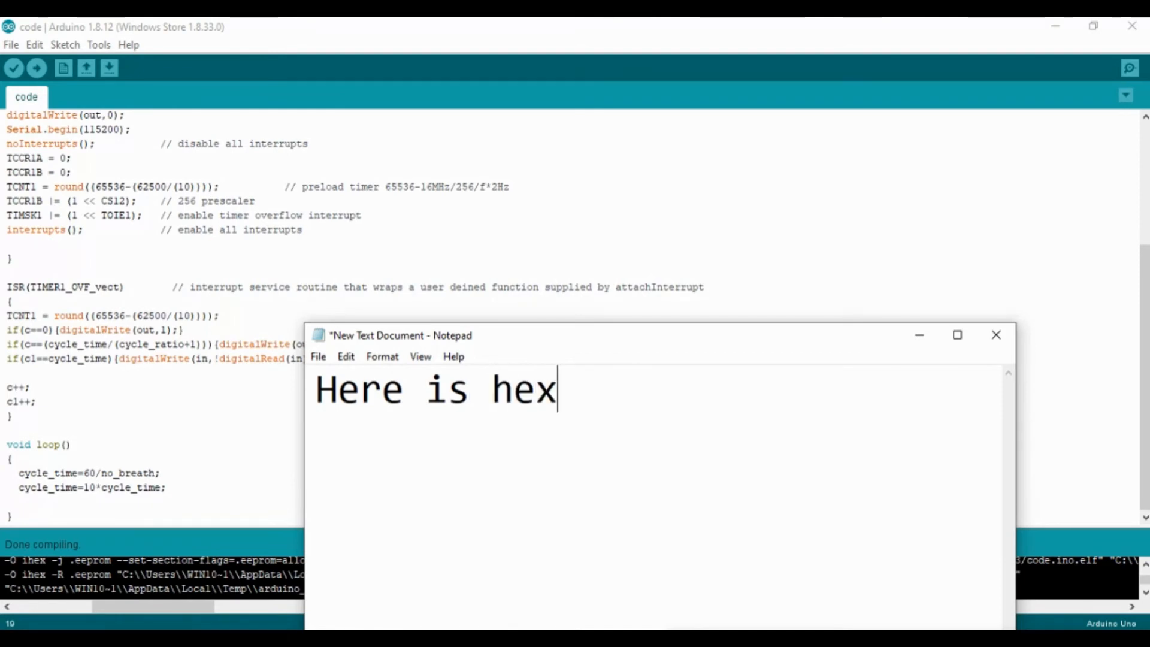
type(" file add")
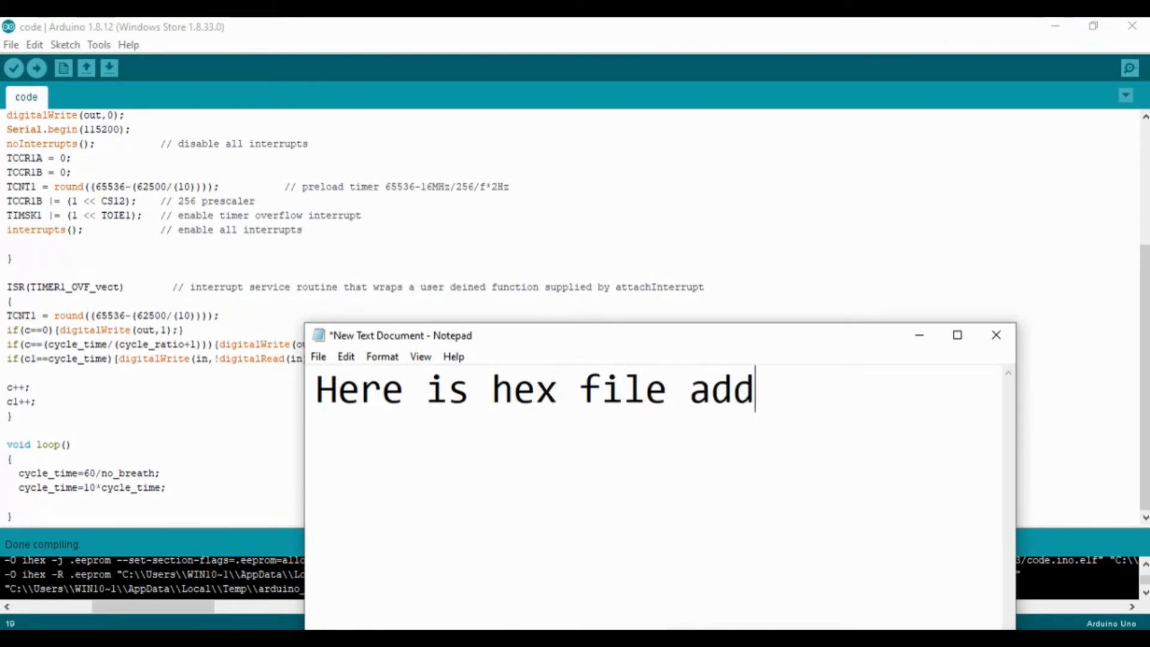
type("ress")
key("ctrl+v")
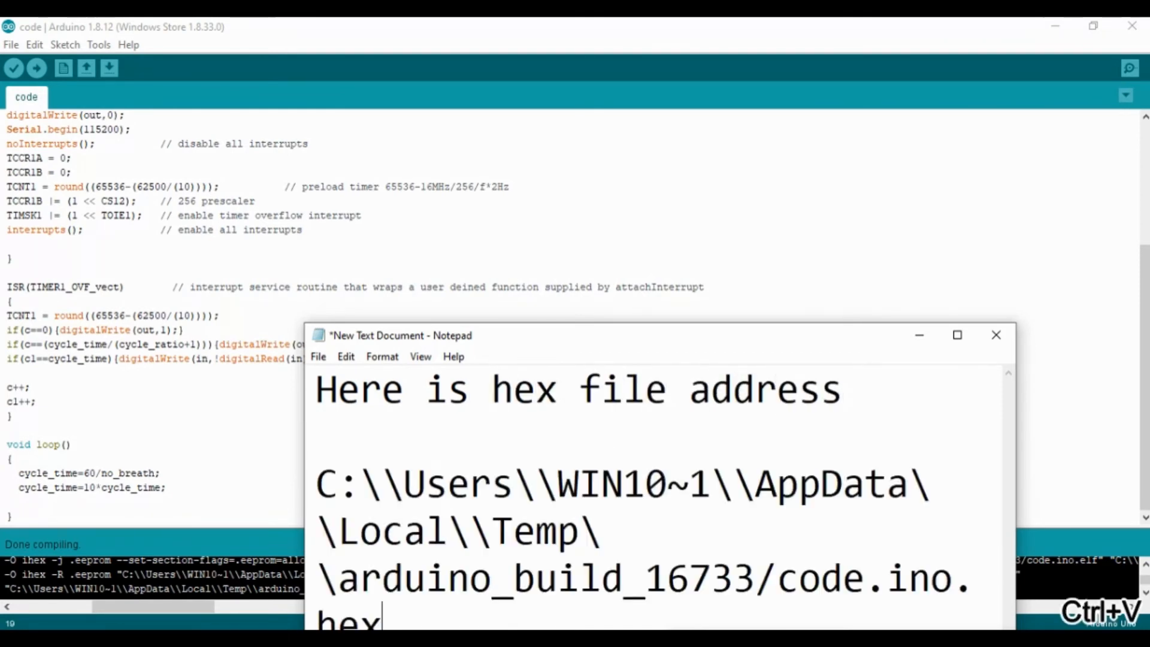
Step: Move the note clear of the compile output and replace the pasted HEX path with "copy and paste it in"
left_click_drag(623, 340, 515, 166)
left_click(212, 340, "shift")
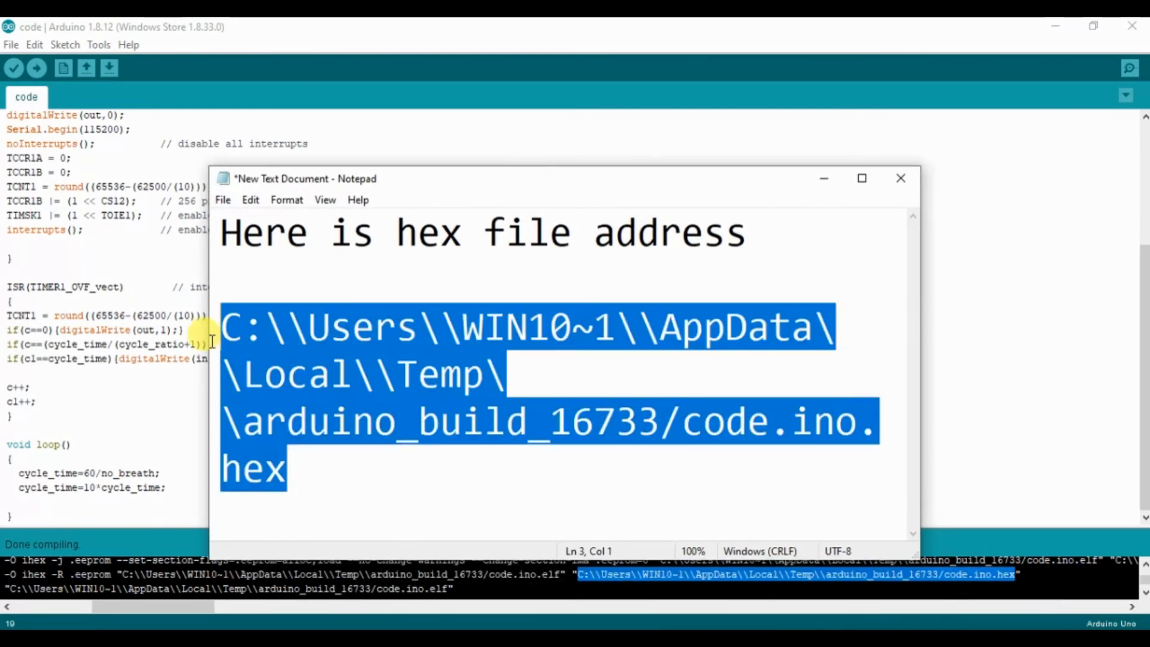
key("BackSpace")
type("cop")
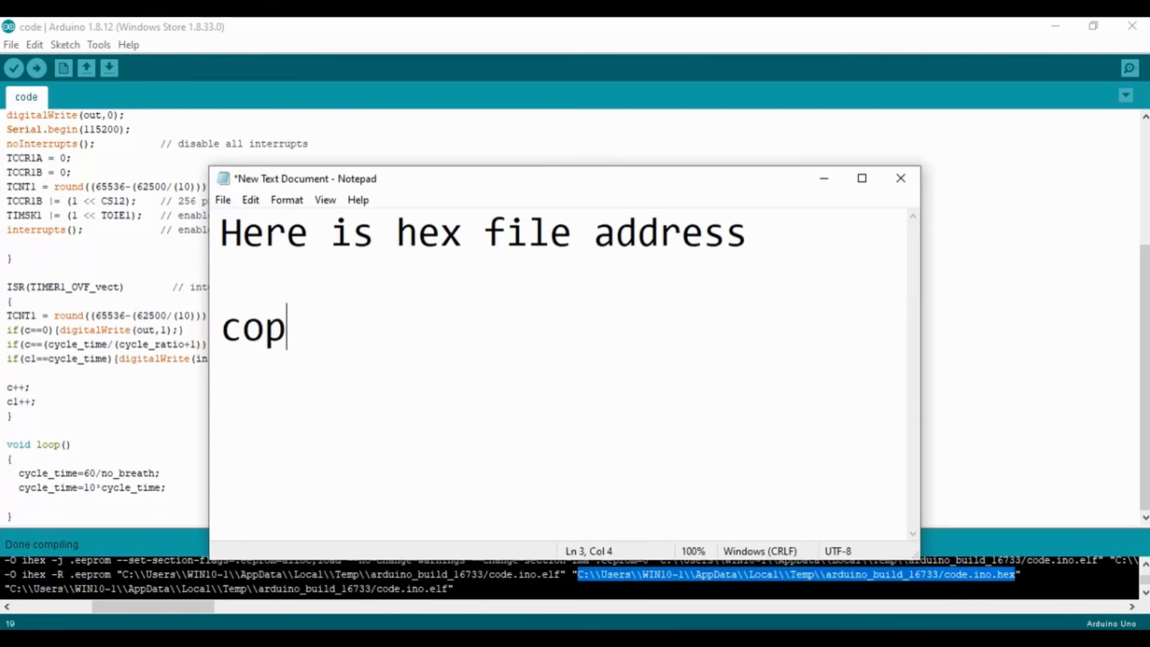
type("y and ")
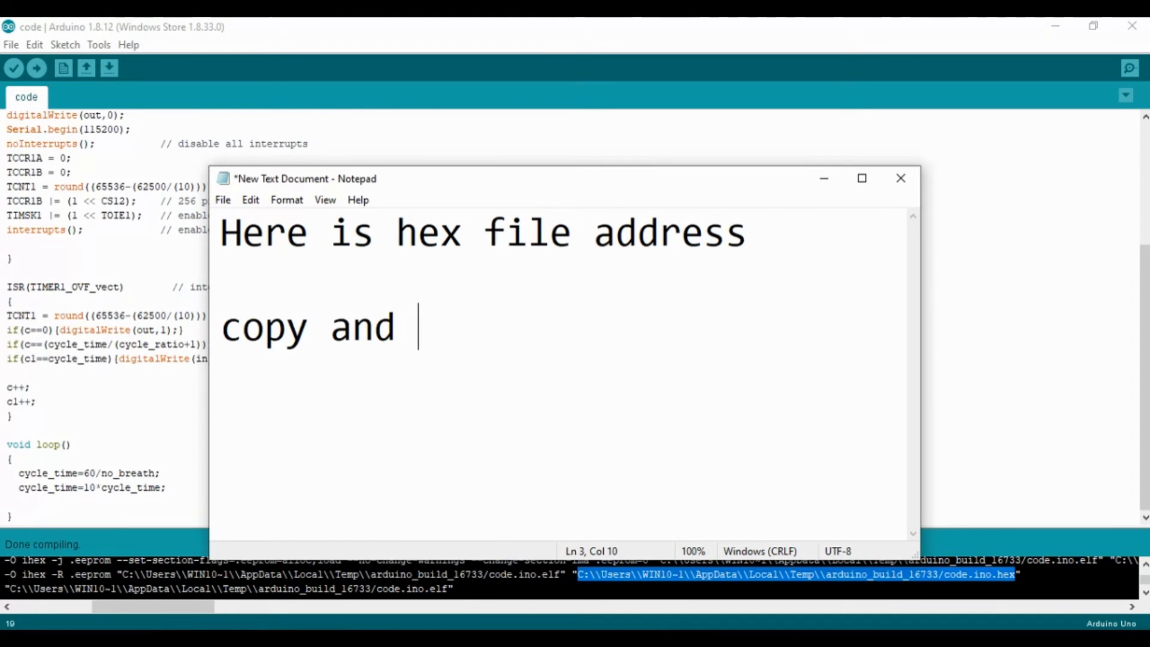
type("paste ")
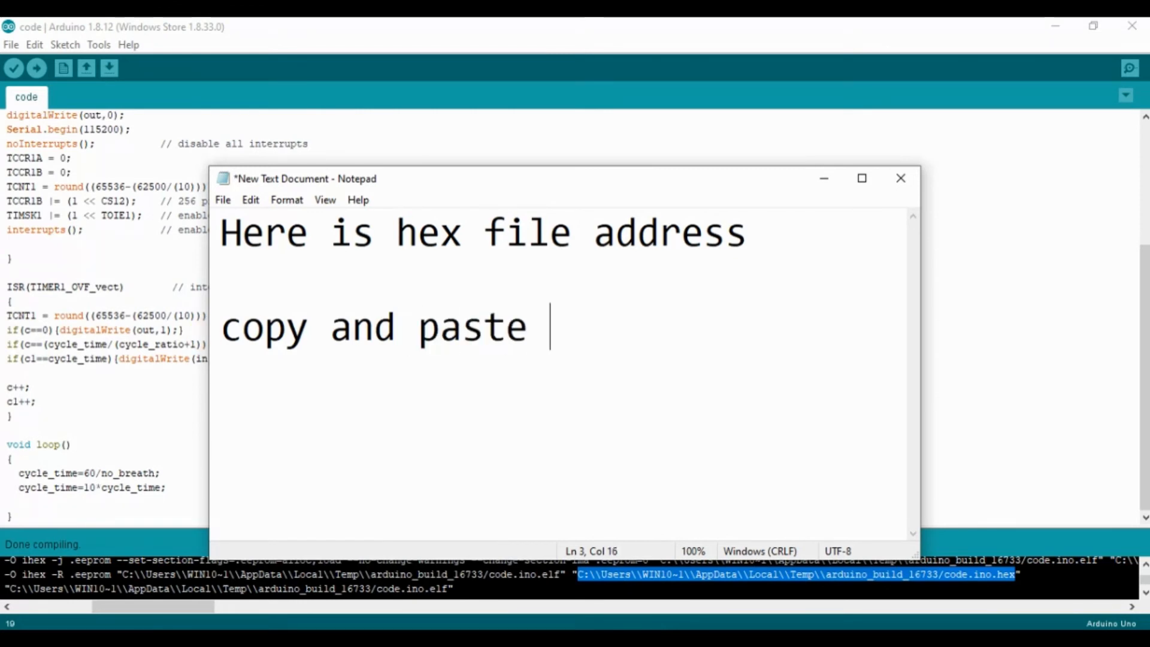
type("it in ")
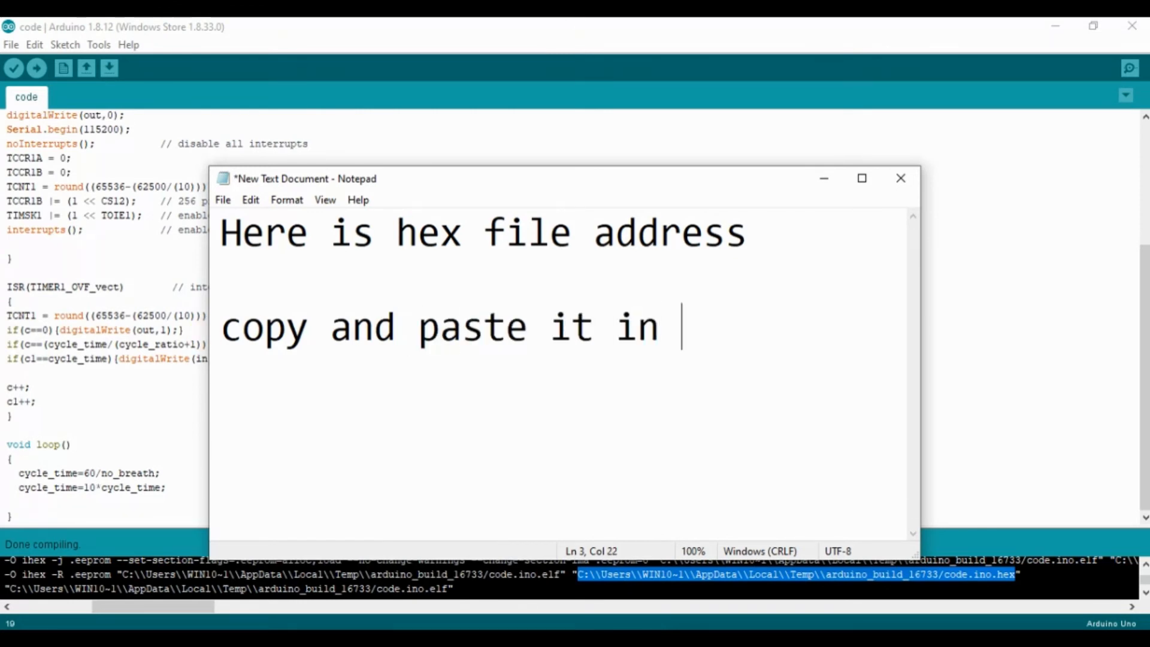
type("a")
key("BackSpace")
type("pr")
key("BackSpace")
key("BackSpace")
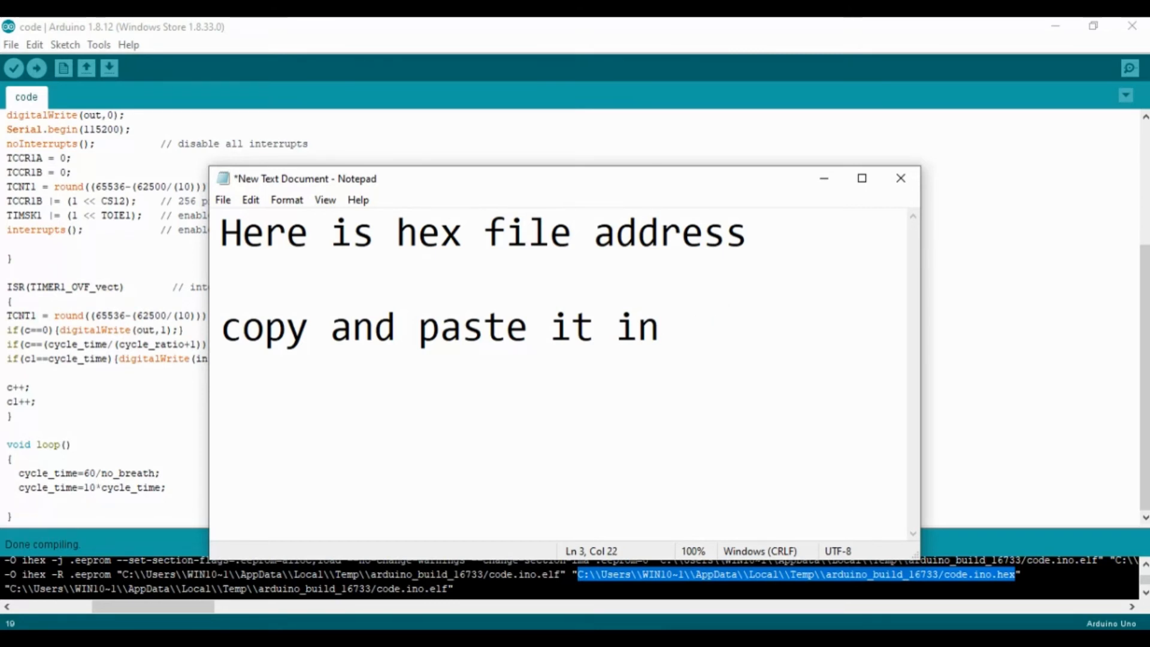
Step: Complete the note's last sentence with "arduino in proteus", correcting the spelling of "arduino"
type("ard")
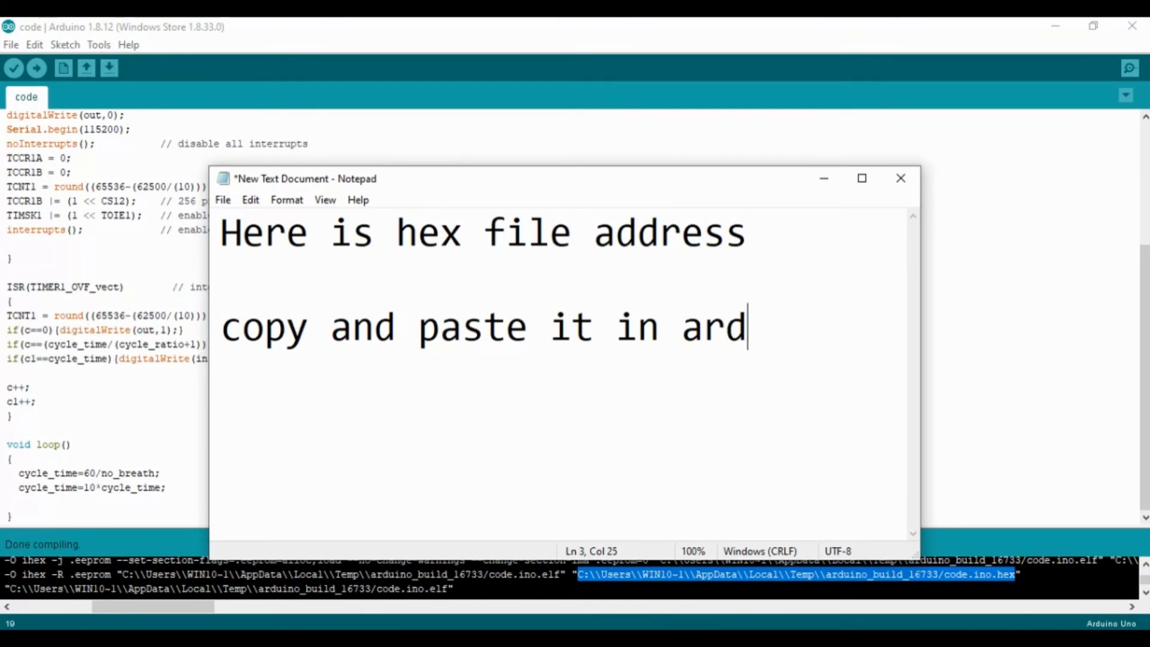
type("ino")
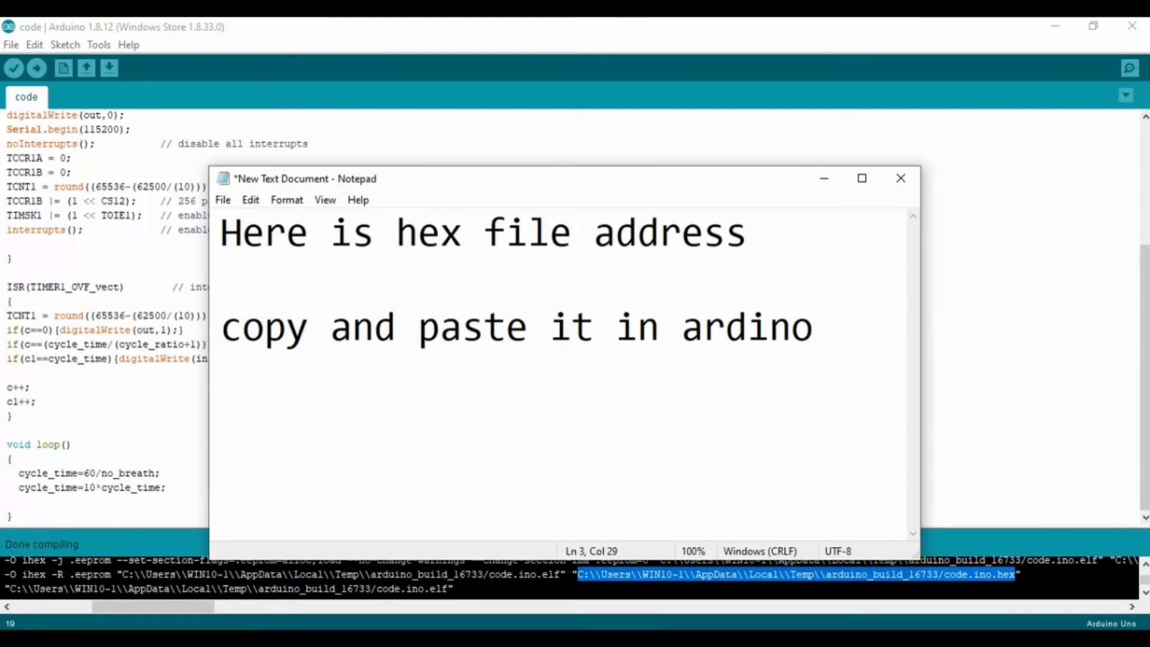
key("Left")
key("Left")
key("Left")
type("u")
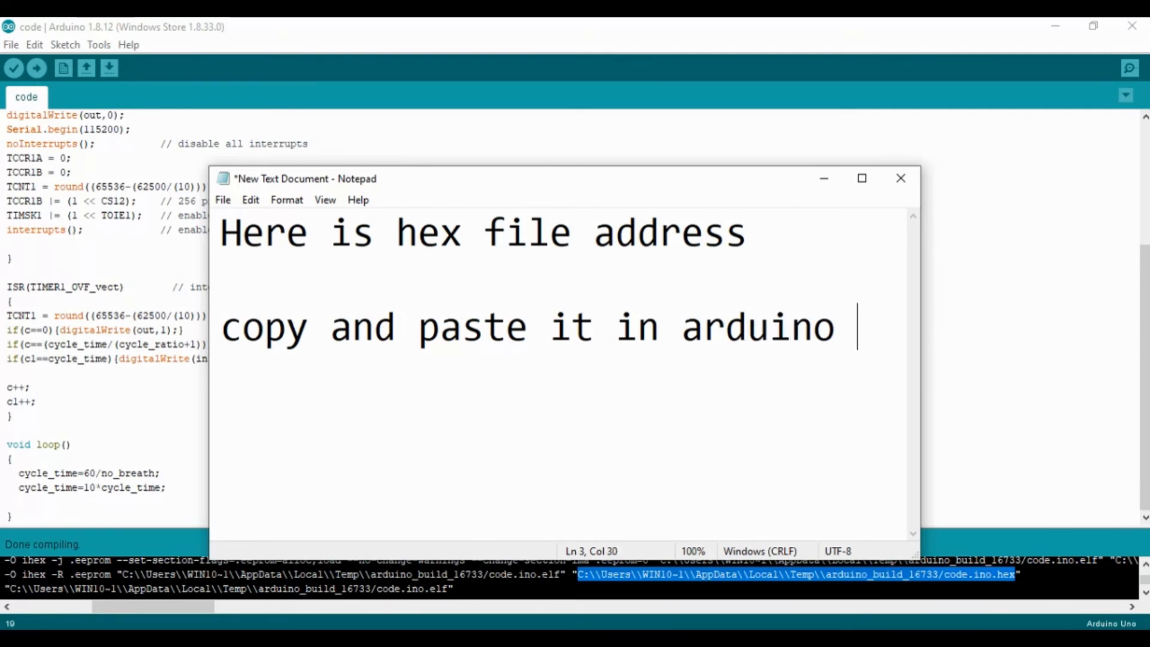
type("ino in pr")
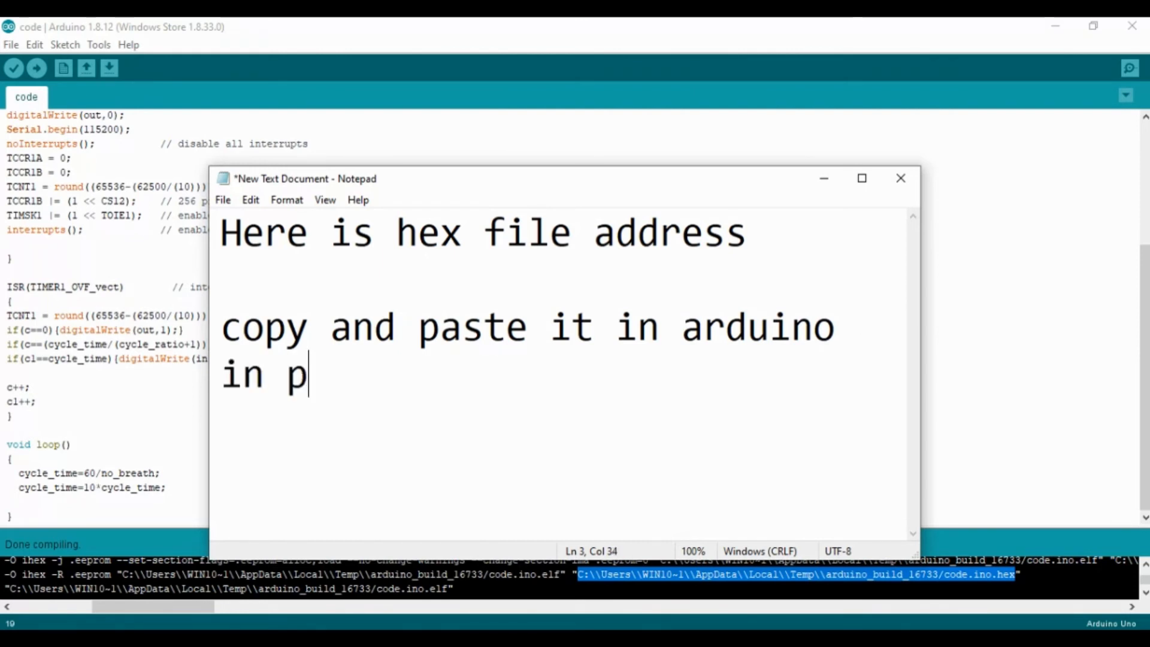
type("eus")
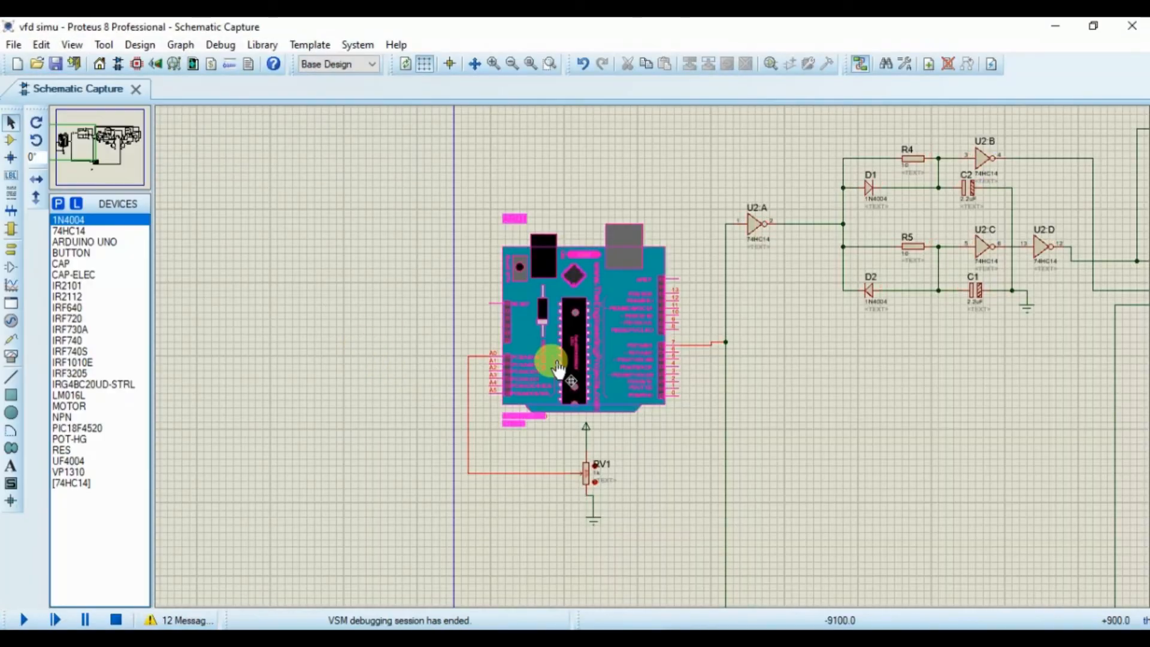
Step: Switch to Proteus and set the Arduino UNO's program file to the copied path ending in arduino_build_16733/code.ino.hex, confirming the component's properties
double_click(473, 286)
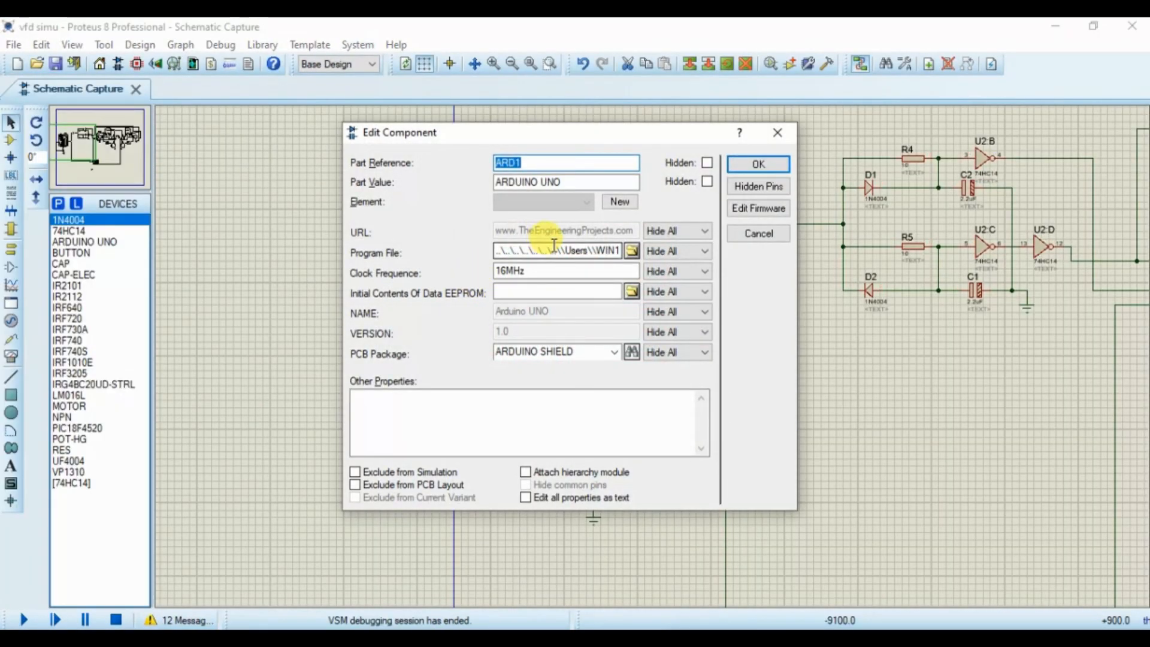
key("ctrl+a")
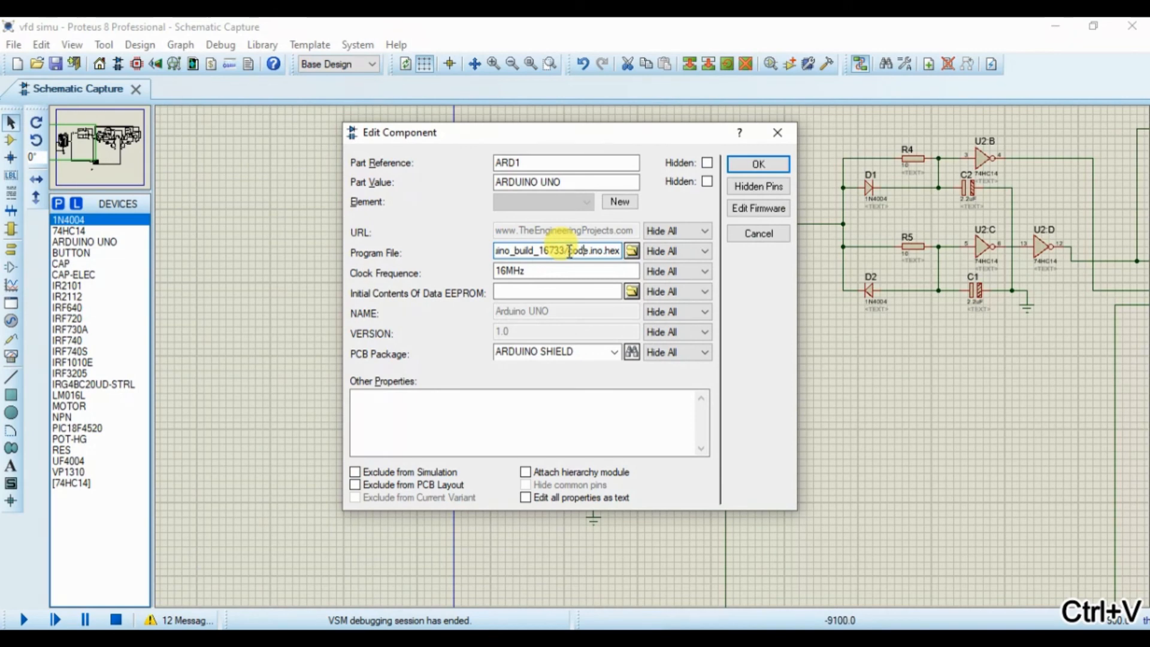
left_click(761, 161)
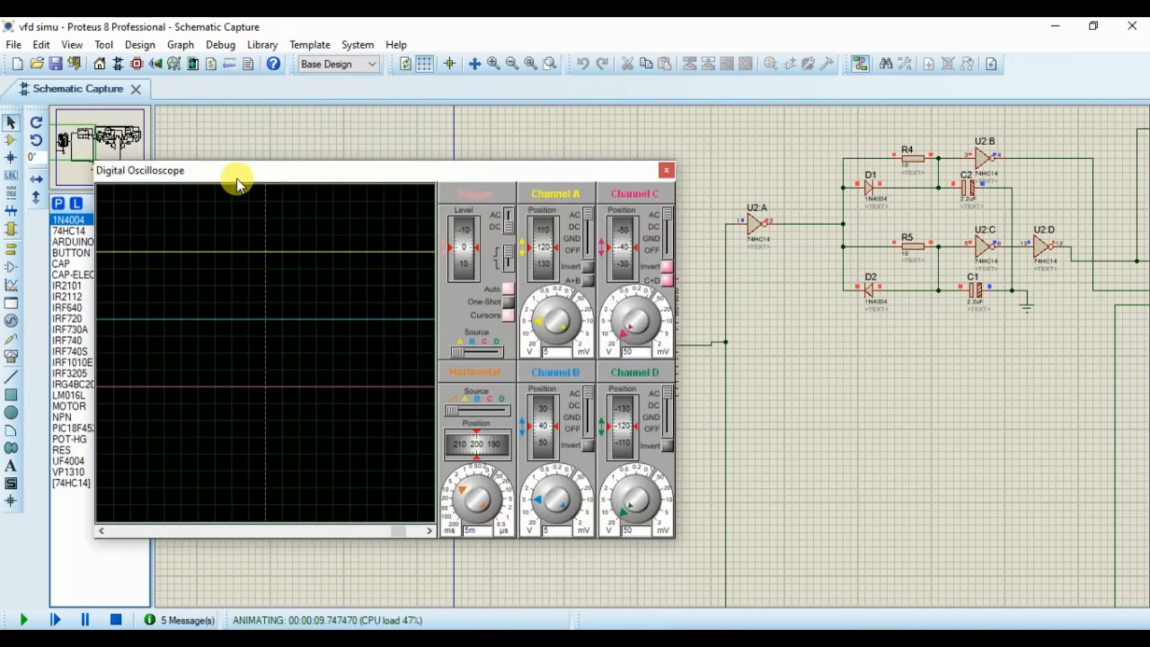
Step: Run the simulation and reposition the Digital Oscilloscope window over the schematic
mouse_move(236, 178)
left_mouse_down()
mouse_move(416, 219)
mouse_move(411, 298)
mouse_move(303, 189)
mouse_move(225, 186)
left_mouse_up()
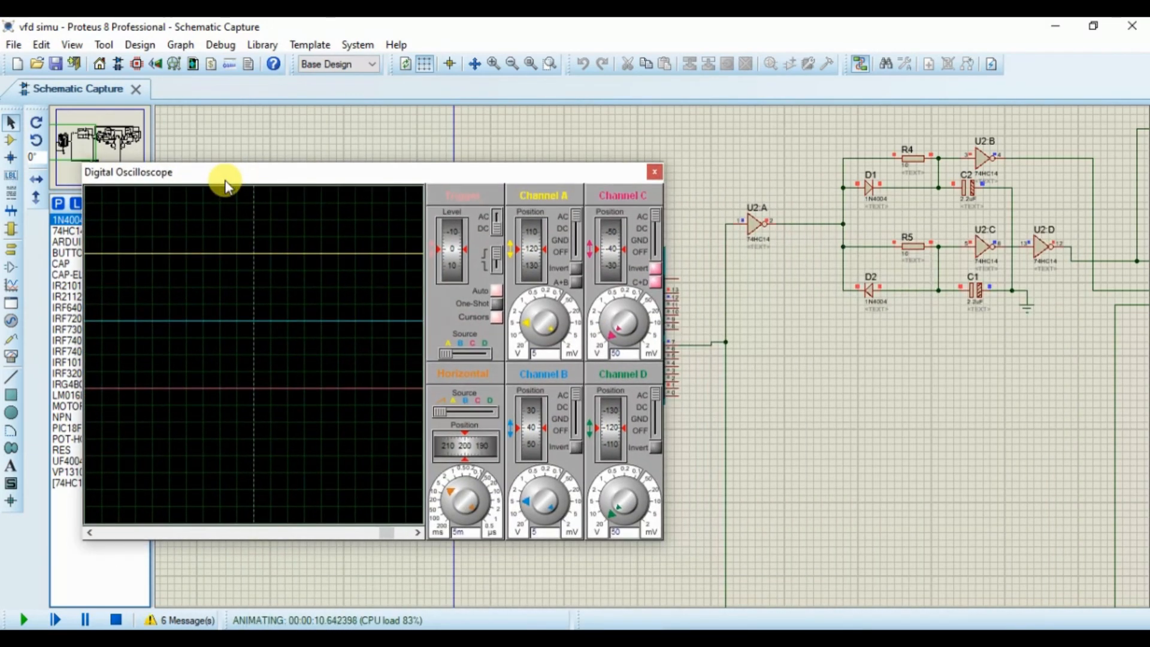